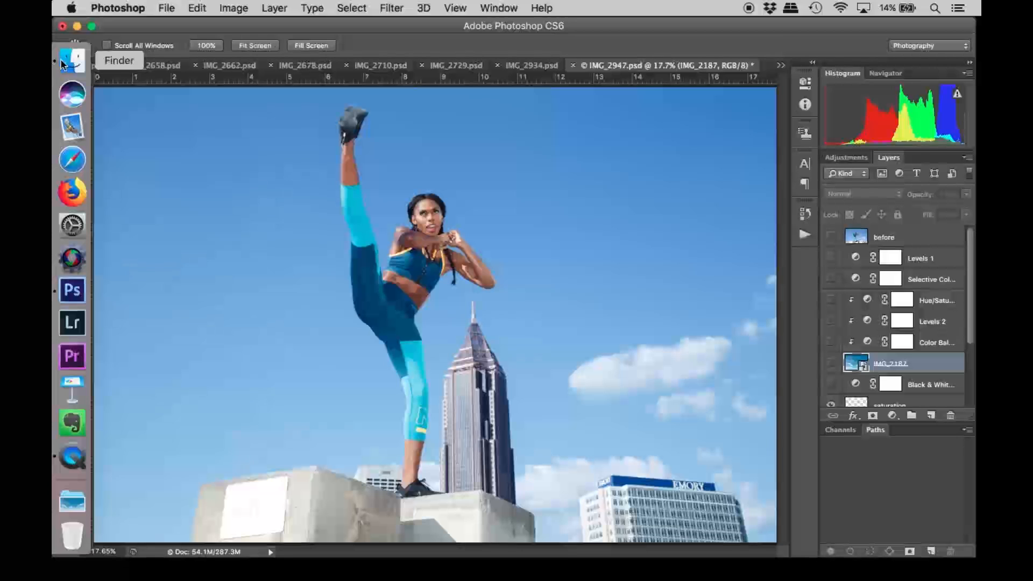
Preview the sky image IMG_2187.JPG in Finder's Downloads folder, and return to Photoshop
{"action": "left_click", "coordinate": [378, 135]}
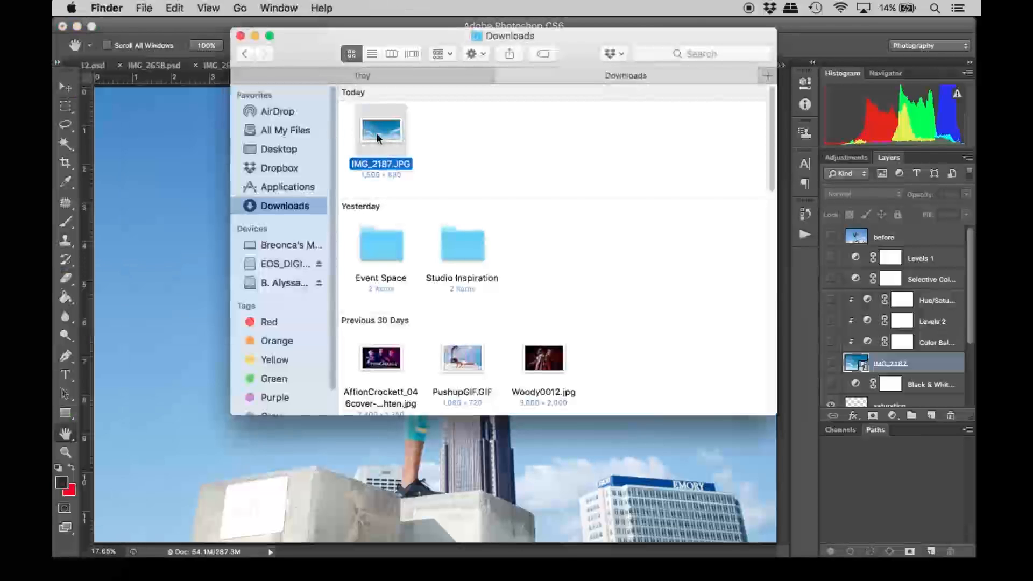
{"action": "key", "text": "space"}
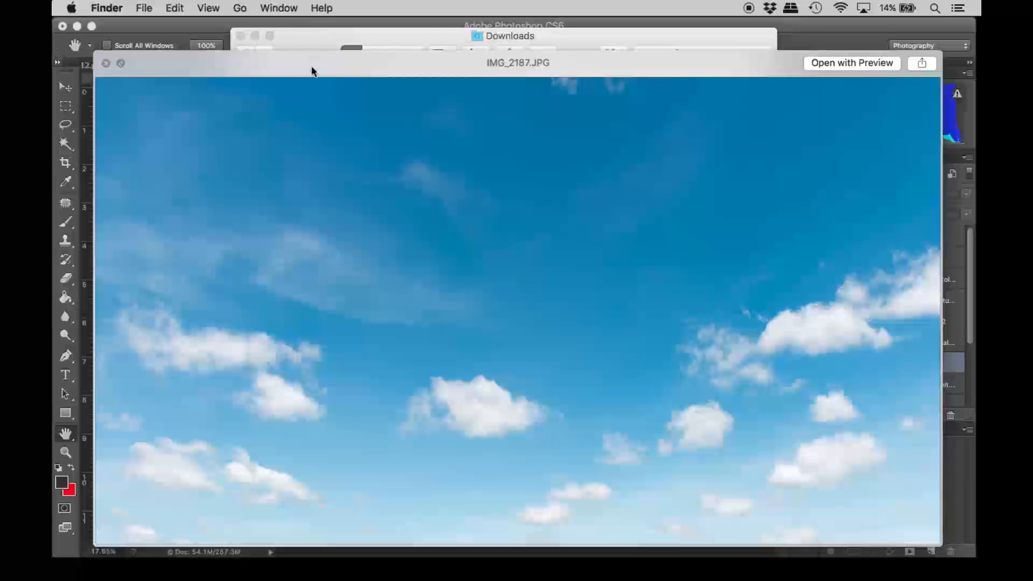
{"action": "key", "text": "space"}
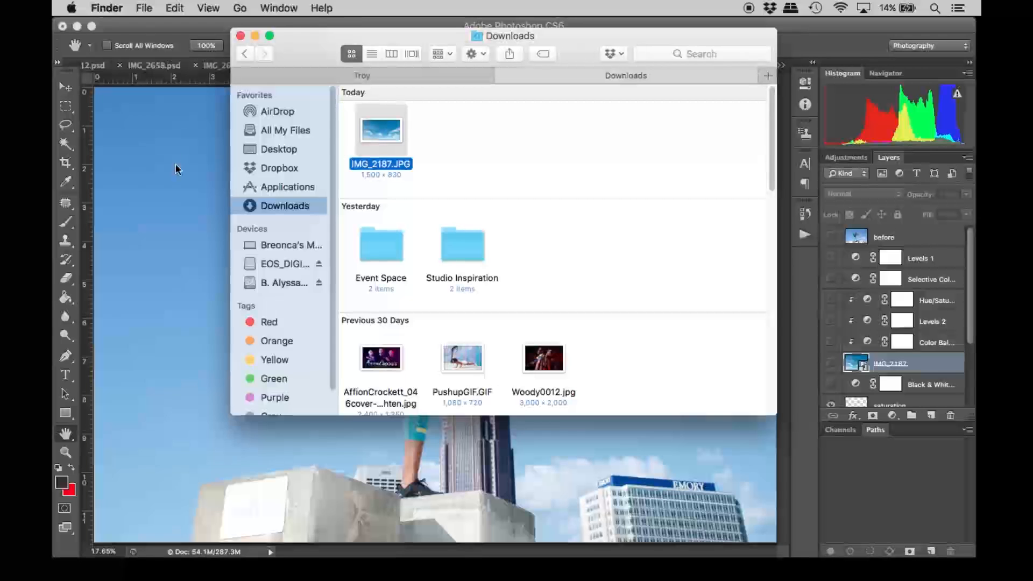
{"action": "left_click", "coordinate": [186, 153]}
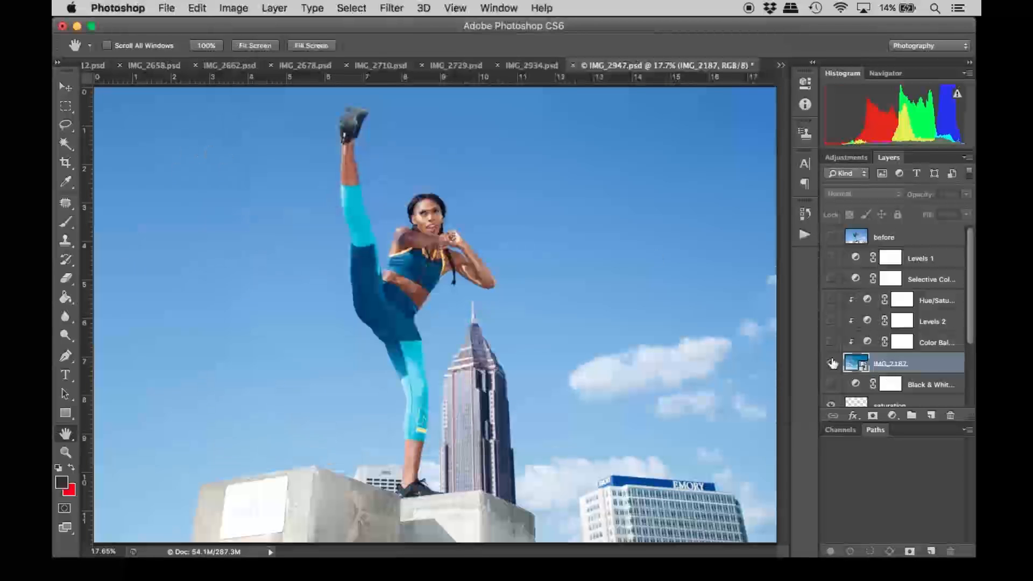
Show the IMG_2187 sky layer and move it down until a strip of the original sky is exposed above it
{"action": "left_click", "coordinate": [831, 364]}
{"action": "key", "text": "v"}
{"action": "left_click_drag", "start_coordinate": [657, 274], "coordinate": [624, 279]}
{"action": "key", "text": "super+minus"}
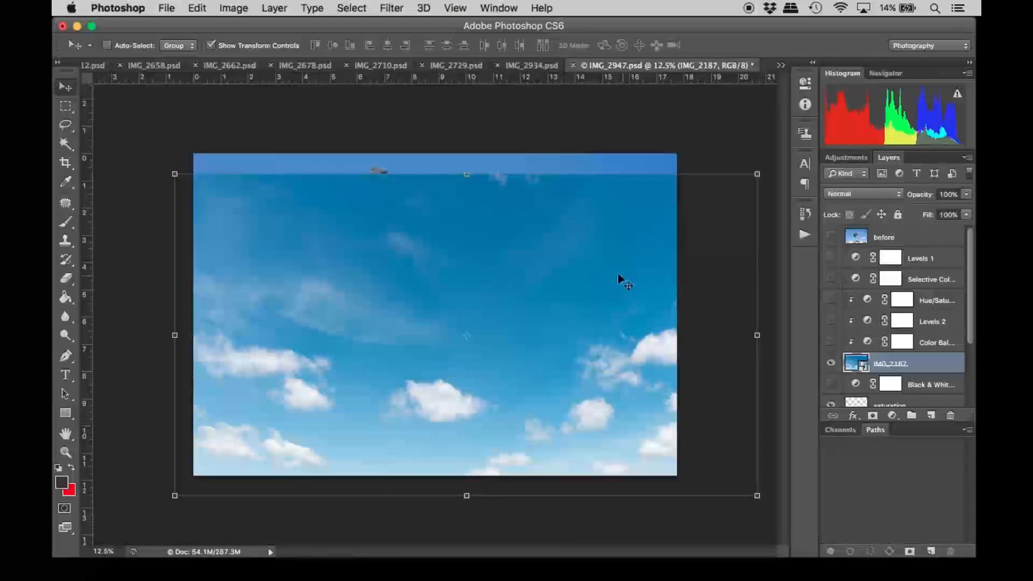
{"action": "left_click_drag", "start_coordinate": [619, 280], "coordinate": [629, 258]}
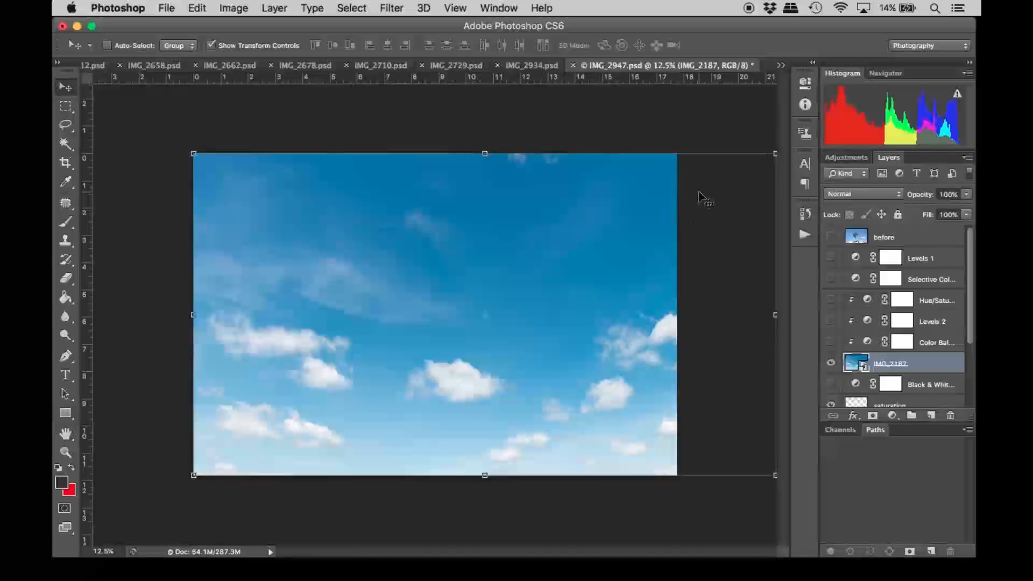
{"action": "left_click_drag", "start_coordinate": [614, 236], "coordinate": [611, 306]}
Turn on the sky's clipped Color Balance, Levels 2 and Hue/Saturation adjustments, with the Color Balance yellow-blue value at +60
{"action": "left_click", "coordinate": [831, 343]}
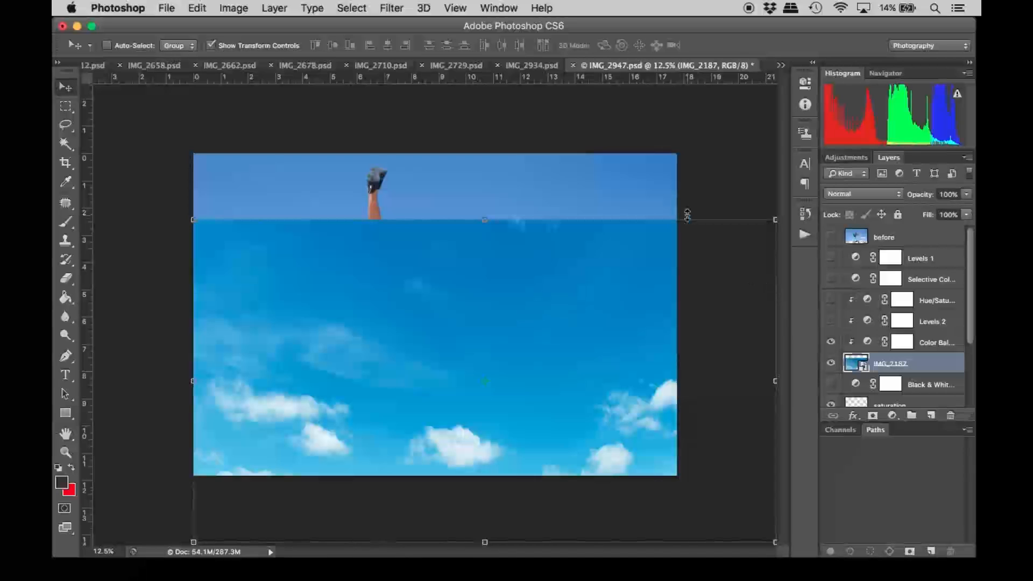
{"action": "double_click", "coordinate": [867, 343]}
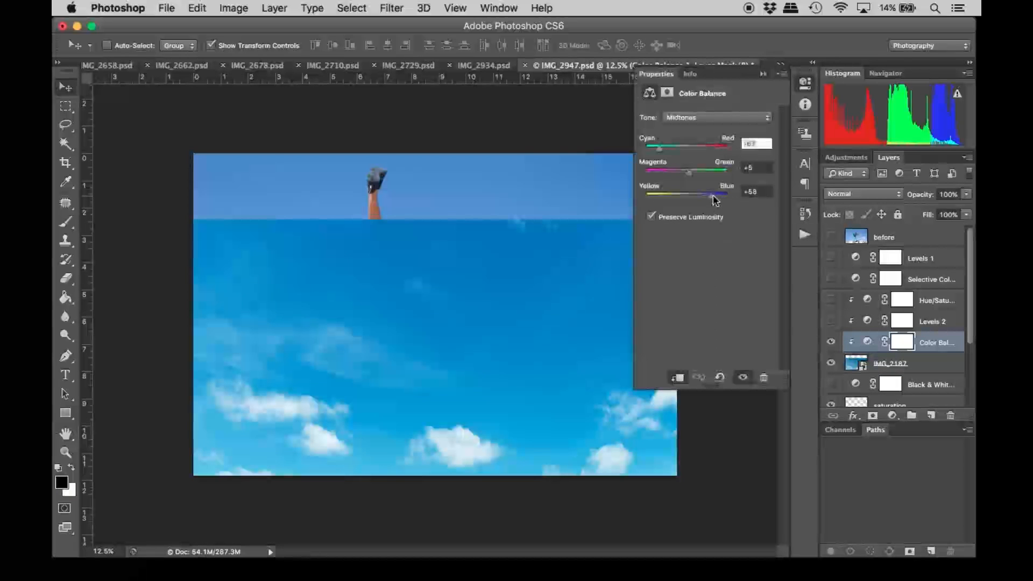
{"action": "left_click", "coordinate": [831, 322]}
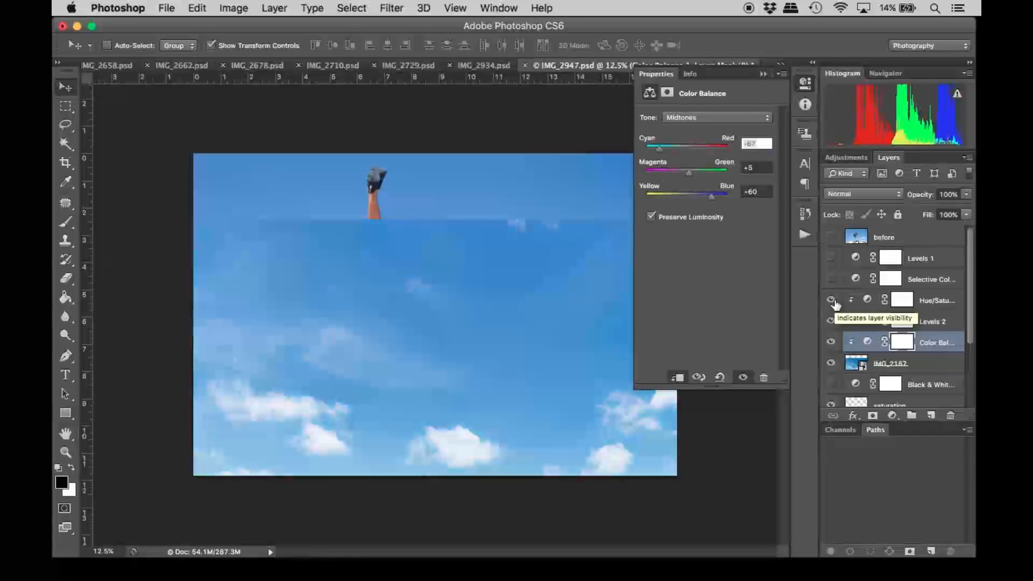
Set the saturation of the Hue/Saturation adjustment above the sky to -24
{"action": "left_click", "coordinate": [867, 299]}
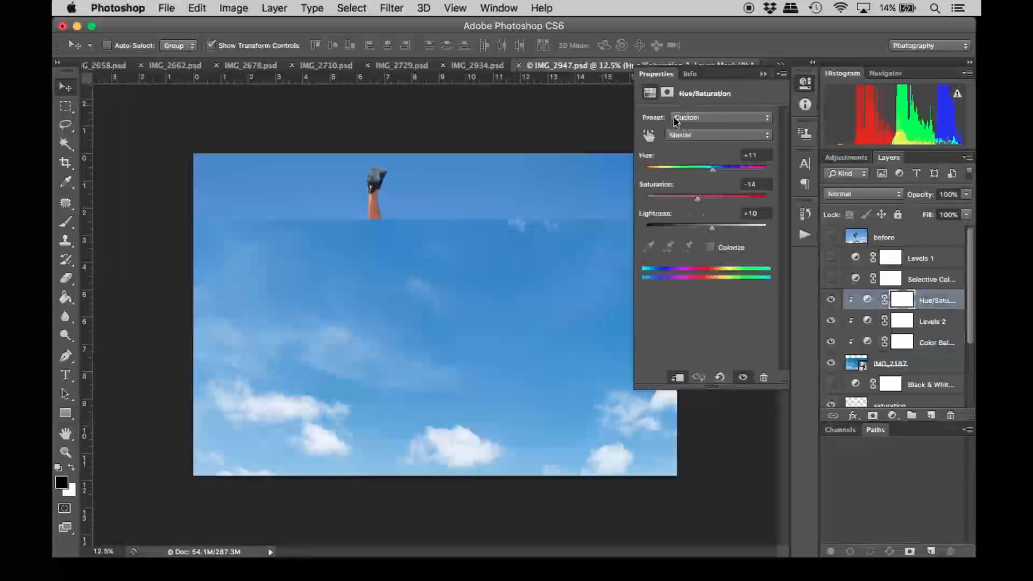
{"action": "mouse_move", "coordinate": [715, 174]}
{"action": "left_mouse_down"}
{"action": "mouse_move", "coordinate": [725, 173]}
{"action": "mouse_move", "coordinate": [715, 177]}
{"action": "left_mouse_up"}
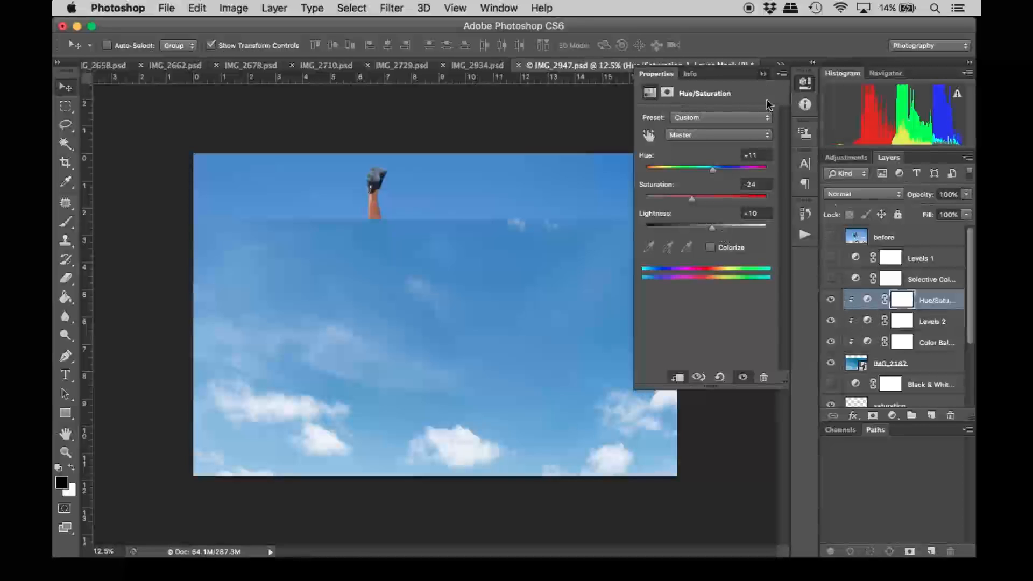
{"action": "left_click", "coordinate": [763, 73]}
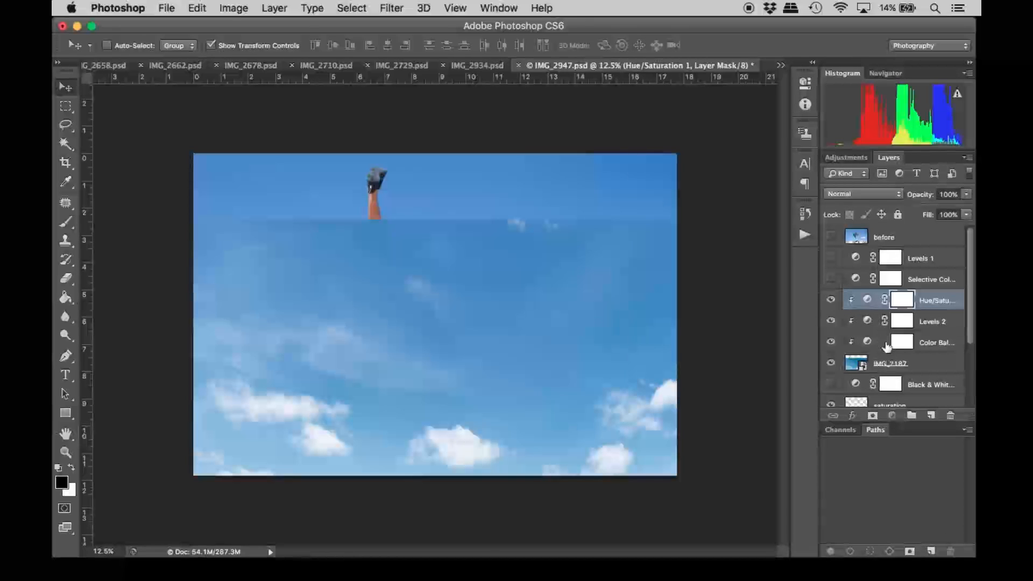
Move the IMG_2187 sky back up to the canvas's upper edge, compare the photo with and without it, and leave it hidden
{"action": "left_click", "coordinate": [888, 365]}
{"action": "left_click_drag", "start_coordinate": [359, 275], "coordinate": [363, 210]}
{"action": "left_click", "coordinate": [832, 364]}
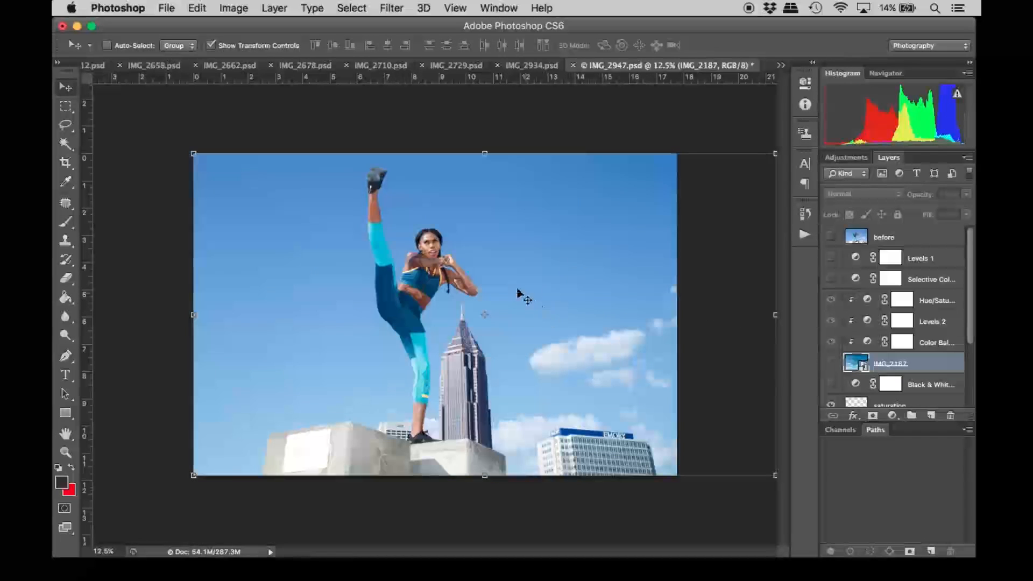
{"action": "left_click", "coordinate": [832, 366]}
{"action": "left_click", "coordinate": [832, 365]}
{"action": "left_click", "coordinate": [832, 365]}
{"action": "left_click", "coordinate": [832, 365]}
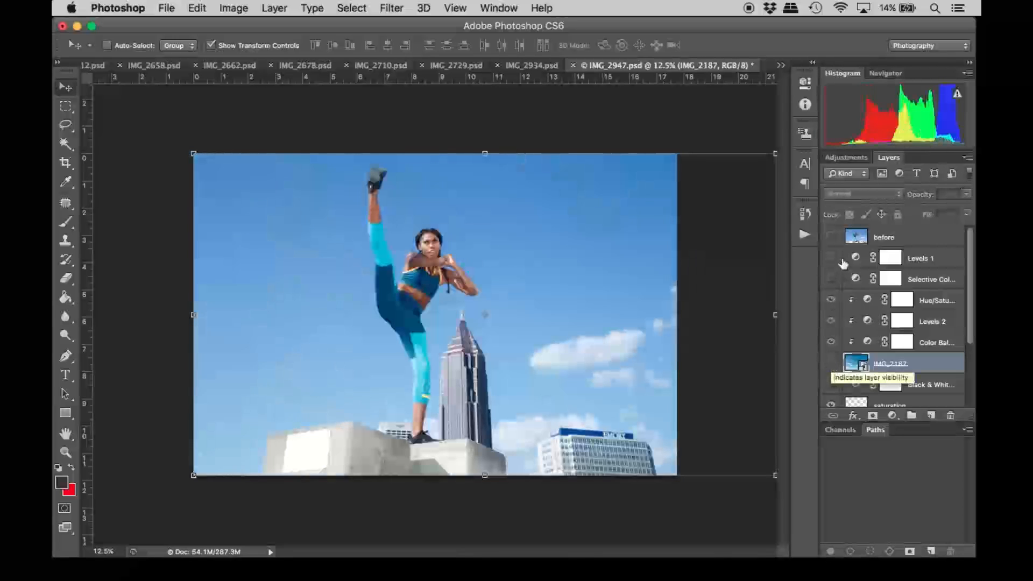
On the "before" layer, select the sky to the left of the woman with the Quick Selection tool
{"action": "left_click", "coordinate": [858, 238]}
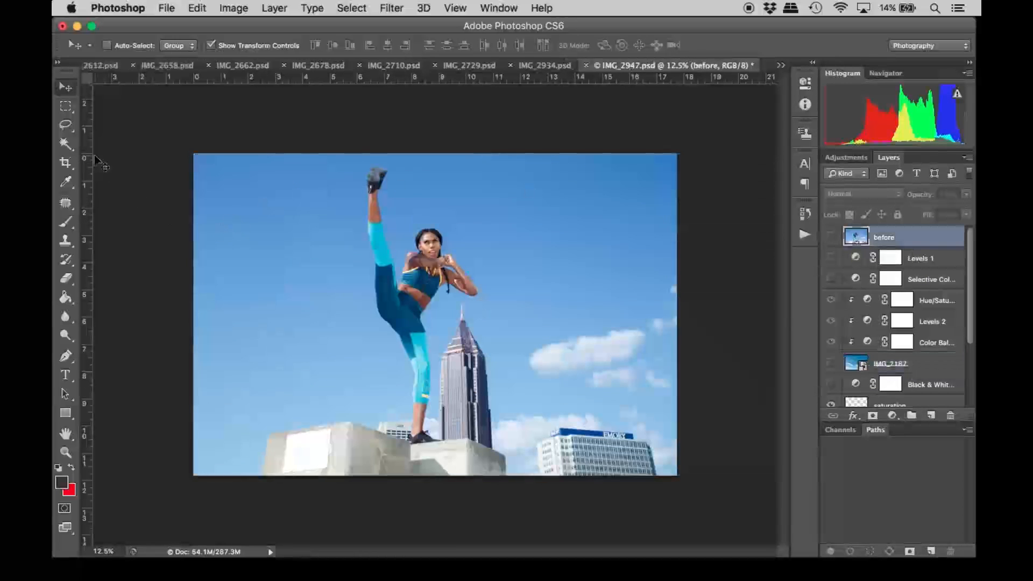
{"action": "left_click", "coordinate": [66, 144]}
{"action": "left_click", "coordinate": [129, 142]}
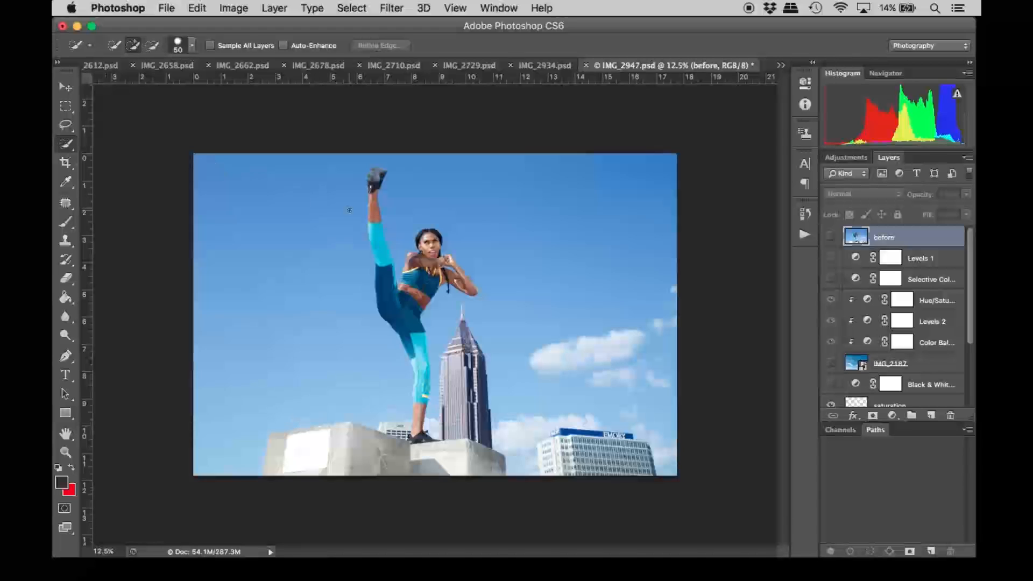
{"action": "left_click_drag", "start_coordinate": [271, 258], "coordinate": [346, 200]}
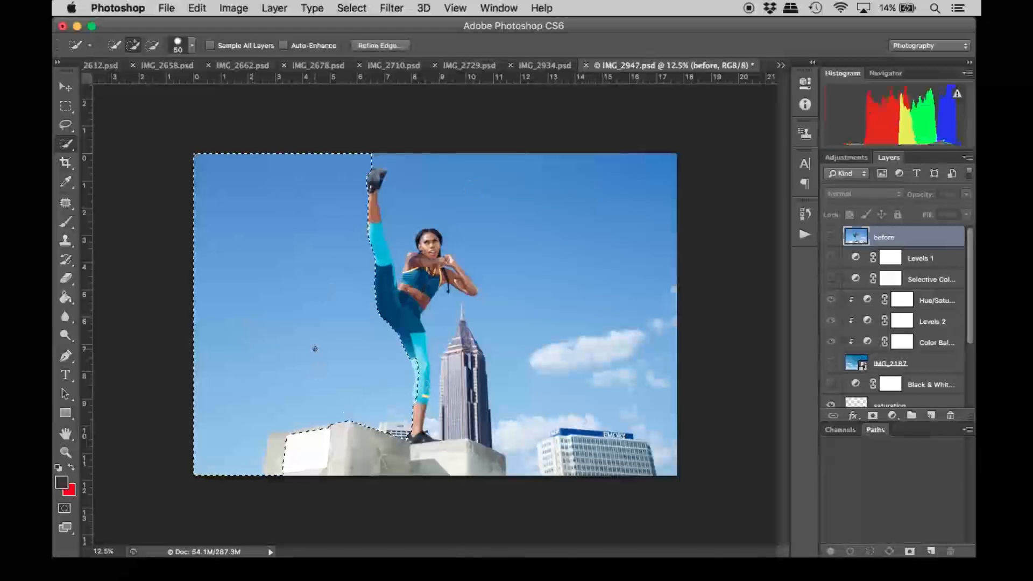
Enlarge the Quick Selection brush to 300 and subtract the left concrete block from the sky selection
{"action": "key", "text": "bracketright"}
{"action": "key", "text": "bracketright"}
{"action": "key", "text": "bracketright"}
{"action": "key", "text": "bracketright"}
{"action": "key", "text": "bracketright"}
{"action": "key", "text": "bracketright"}
{"action": "key", "text": "bracketright"}
{"action": "key", "text": "bracketright"}
{"action": "key", "text": "bracketright"}
{"action": "key", "text": "bracketright"}
{"action": "key", "text": "bracketright"}
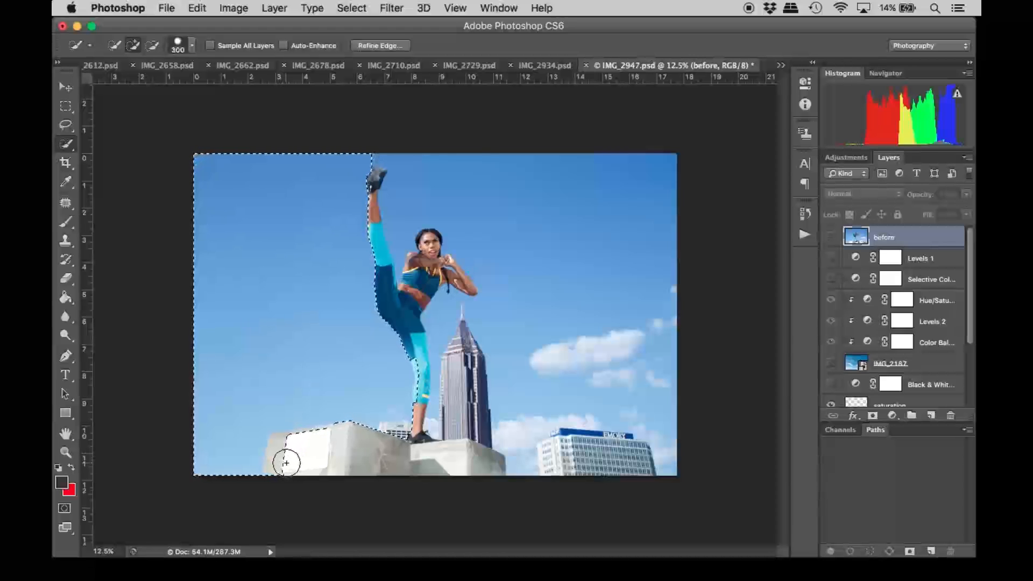
{"action": "left_click", "coordinate": [288, 463], "text": "alt"}
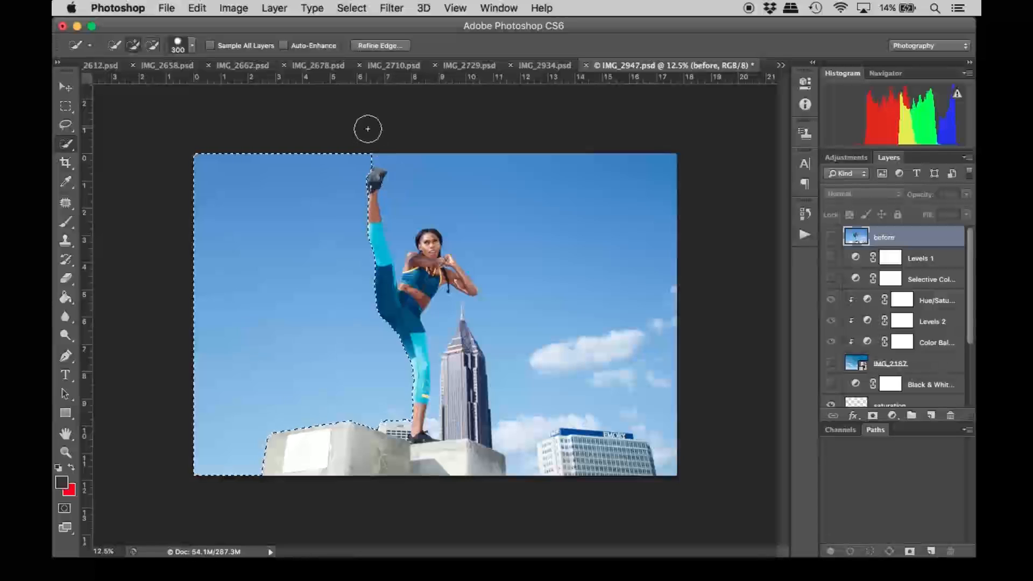
Add the sky above and to the right of the woman to the selection, and subtract the office building at the lower right
{"action": "left_click_drag", "start_coordinate": [402, 168], "coordinate": [385, 189]}
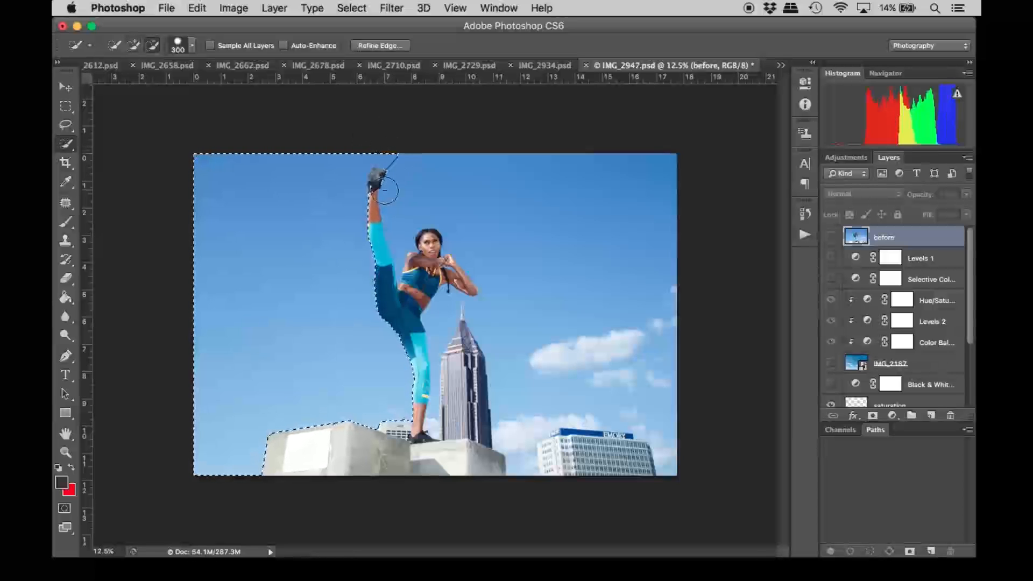
{"action": "left_click_drag", "start_coordinate": [649, 161], "coordinate": [662, 203]}
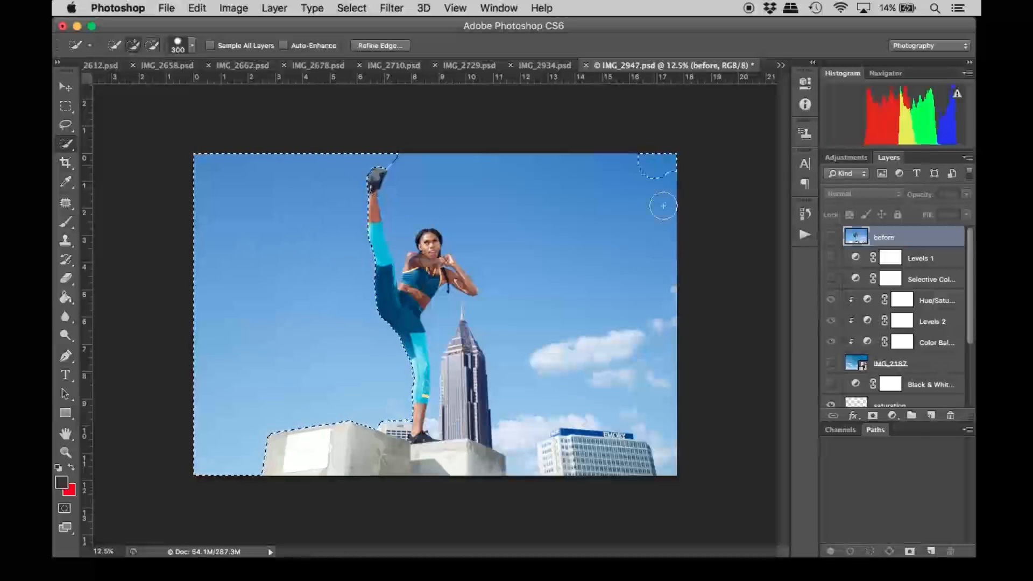
{"action": "mouse_move", "coordinate": [566, 173]}
{"action": "left_mouse_down"}
{"action": "mouse_move", "coordinate": [556, 172]}
{"action": "mouse_move", "coordinate": [563, 302]}
{"action": "mouse_move", "coordinate": [590, 362]}
{"action": "mouse_move", "coordinate": [518, 364]}
{"action": "mouse_move", "coordinate": [448, 309]}
{"action": "left_mouse_up"}
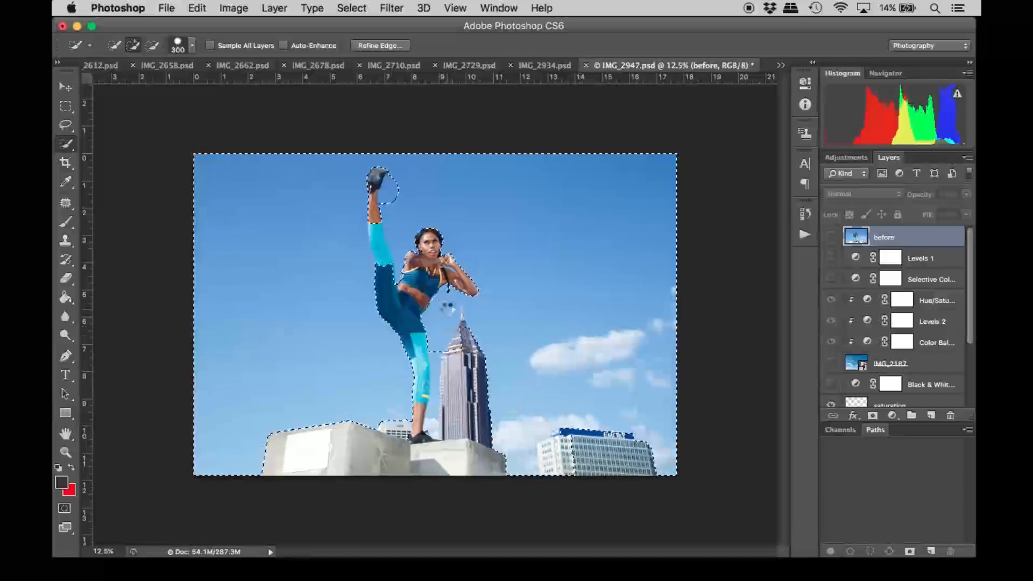
{"action": "key", "text": "super+z"}
{"action": "mouse_move", "coordinate": [577, 461]}
{"action": "left_mouse_down", "text": "alt"}
{"action": "mouse_move", "coordinate": [558, 444]}
{"action": "mouse_move", "coordinate": [639, 471]}
{"action": "left_mouse_up", "text": "alt"}
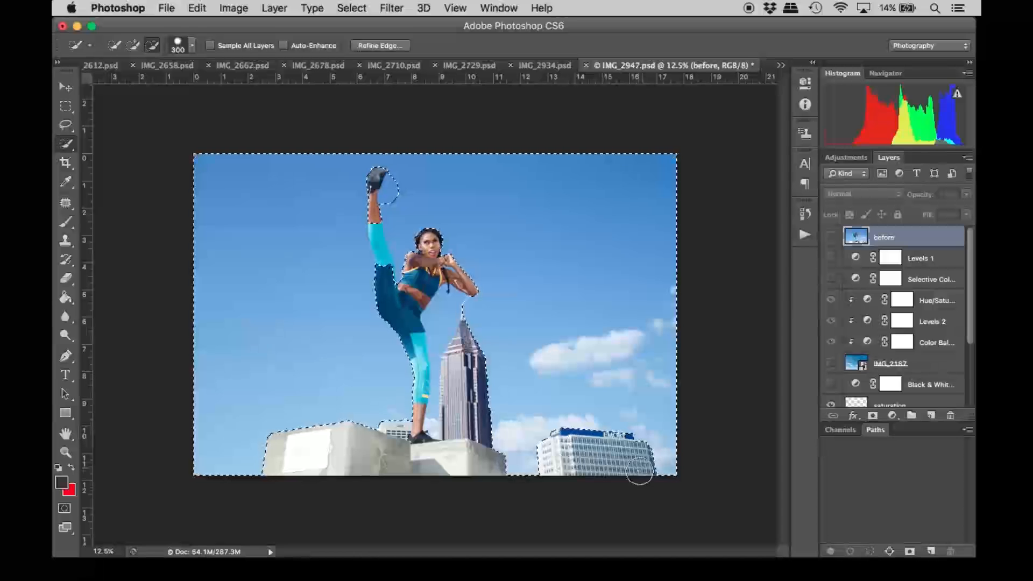
Add the sky between the woman's waist and the skyscraper's spire to the selection
{"action": "left_click", "coordinate": [65, 452]}
{"action": "left_click_drag", "start_coordinate": [458, 281], "coordinate": [454, 282]}
{"action": "scroll", "coordinate": [454, 281], "scroll_direction": "down", "scroll_amount": 5}
{"action": "key", "text": "w"}
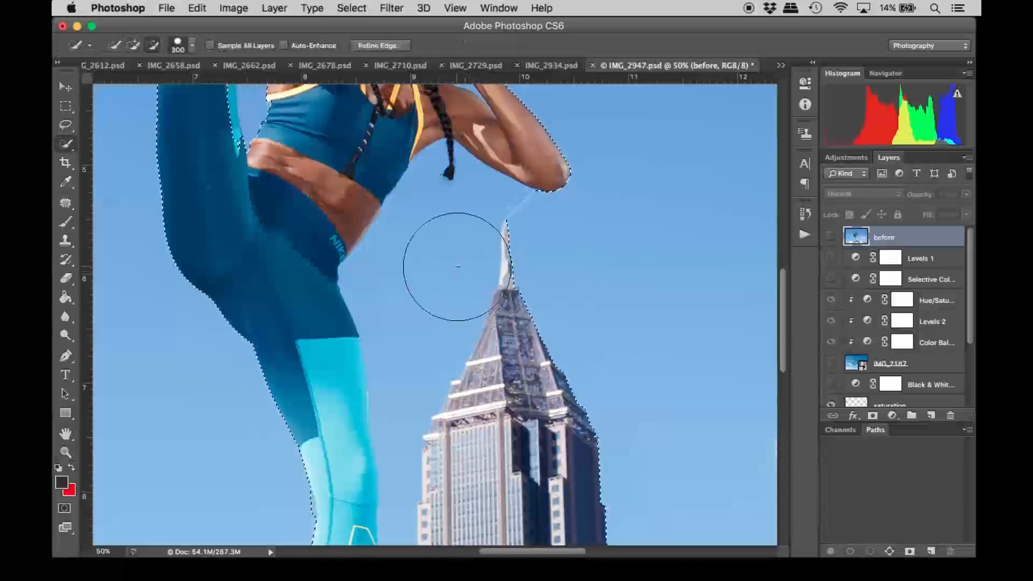
{"action": "left_click", "coordinate": [427, 265]}
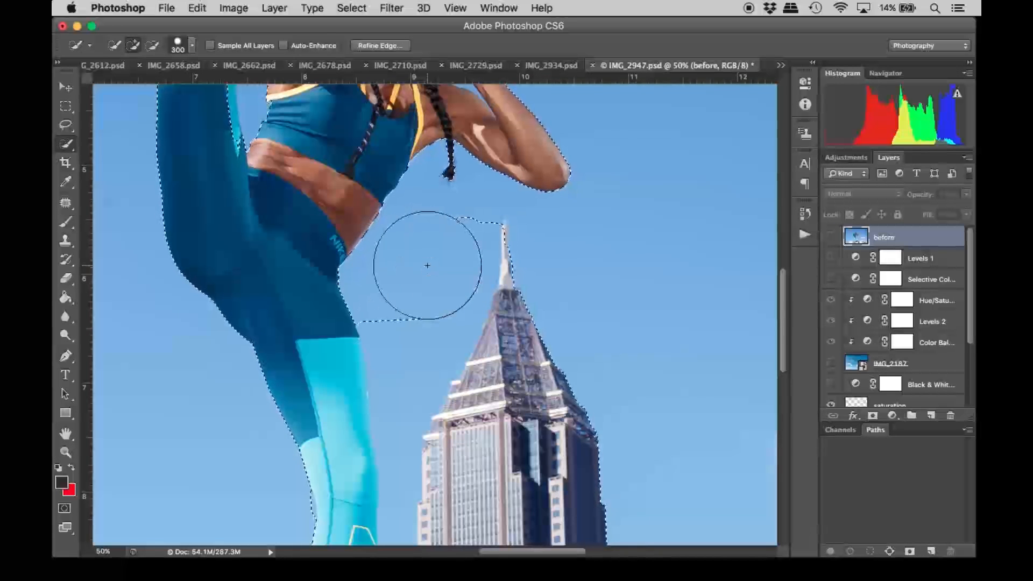
{"action": "scroll", "coordinate": [417, 256], "scroll_direction": "down", "scroll_amount": 2}
{"action": "left_click", "coordinate": [417, 256]}
Reduce the Quick Selection brush to 80 and add the sky between the standing lower leg and the skyscraper
{"action": "key", "text": "bracketleft"}
{"action": "key", "text": "bracketleft"}
{"action": "key", "text": "bracketleft"}
{"action": "key", "text": "bracketleft"}
{"action": "key", "text": "bracketleft"}
{"action": "key", "text": "bracketleft"}
{"action": "key", "text": "bracketleft"}
{"action": "key", "text": "bracketleft"}
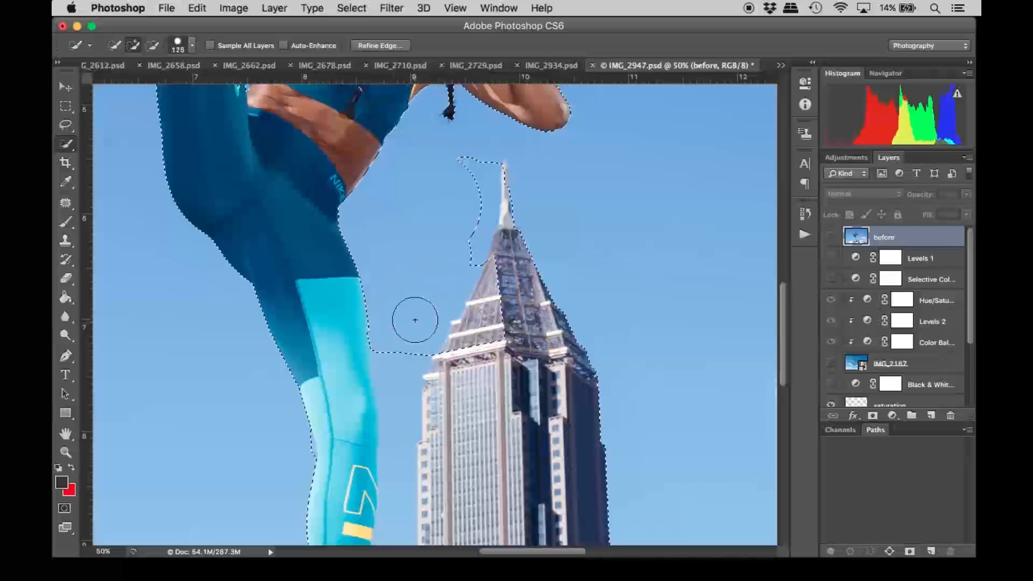
{"action": "scroll", "coordinate": [410, 302], "scroll_direction": "down", "scroll_amount": 7}
{"action": "left_click_drag", "start_coordinate": [408, 291], "coordinate": [384, 366]}
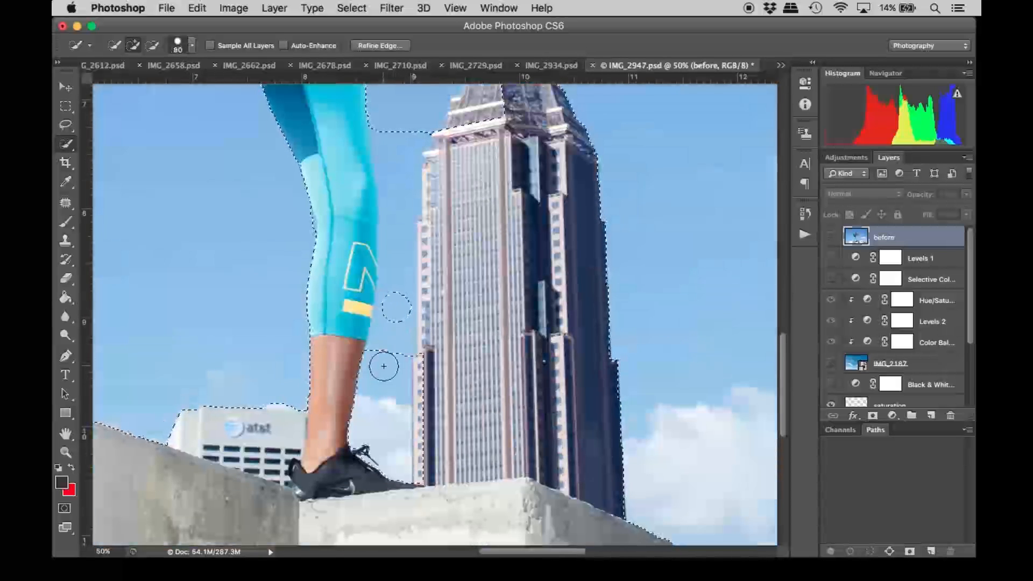
{"action": "mouse_move", "coordinate": [401, 323]}
{"action": "left_mouse_down"}
{"action": "mouse_move", "coordinate": [387, 337]}
{"action": "mouse_move", "coordinate": [410, 273]}
{"action": "left_mouse_up"}
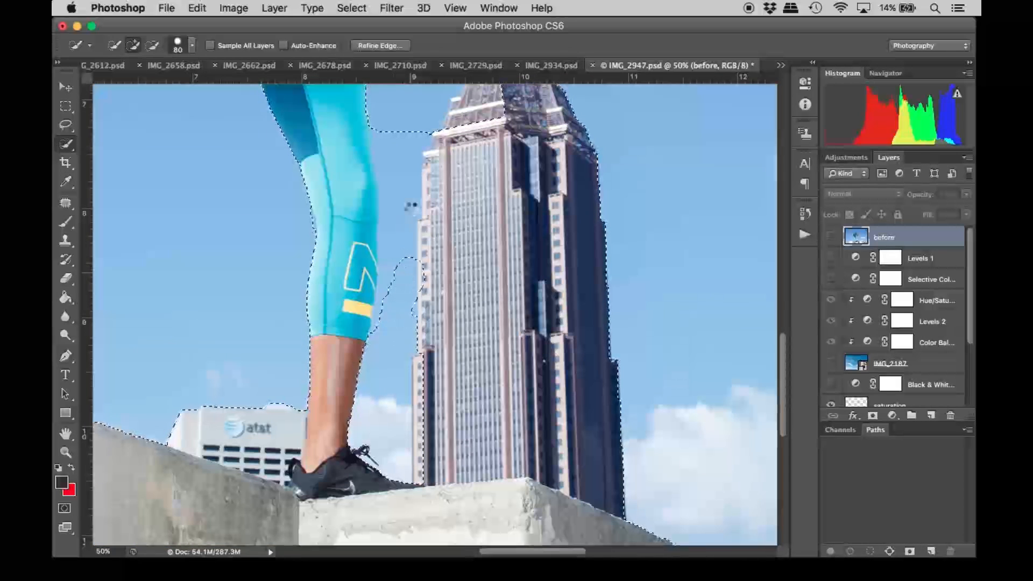
{"action": "mouse_move", "coordinate": [411, 208]}
{"action": "left_mouse_down"}
{"action": "mouse_move", "coordinate": [404, 203]}
{"action": "mouse_move", "coordinate": [382, 336]}
{"action": "left_mouse_up"}
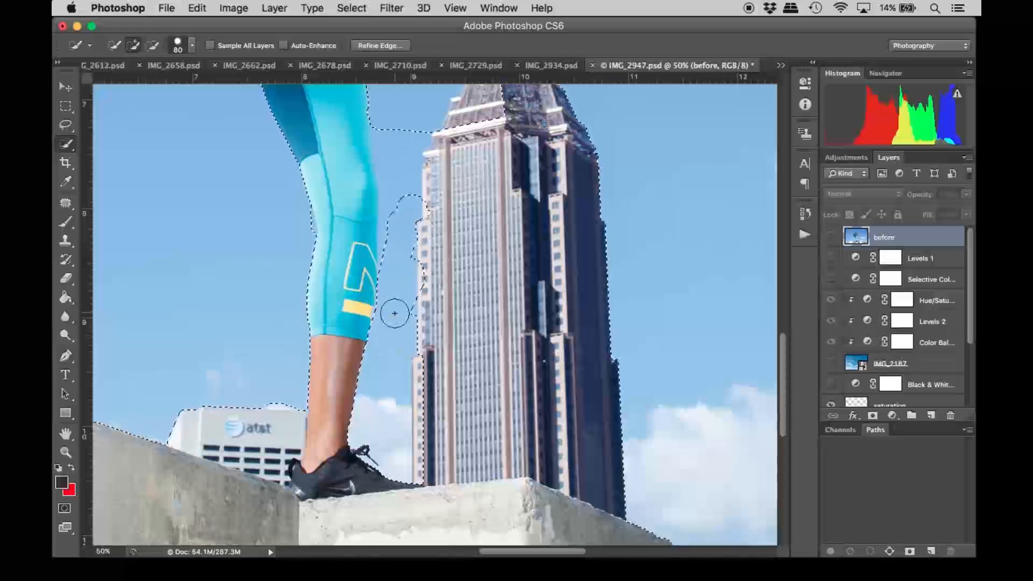
Add the remaining sky beside the woman's knee to the selection and refine its edge along the leg and skyscraper
{"action": "scroll", "coordinate": [397, 311], "scroll_direction": "up", "scroll_amount": 5}
{"action": "mouse_move", "coordinate": [400, 339]}
{"action": "left_mouse_down"}
{"action": "mouse_move", "coordinate": [399, 312]}
{"action": "mouse_move", "coordinate": [391, 354]}
{"action": "mouse_move", "coordinate": [394, 261]}
{"action": "left_mouse_up"}
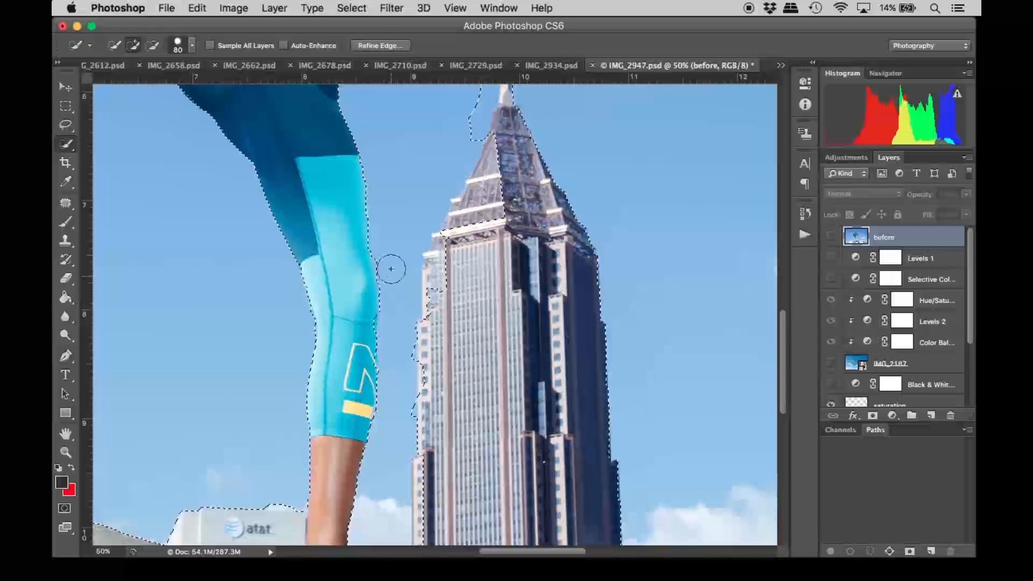
{"action": "key", "text": "alt"}
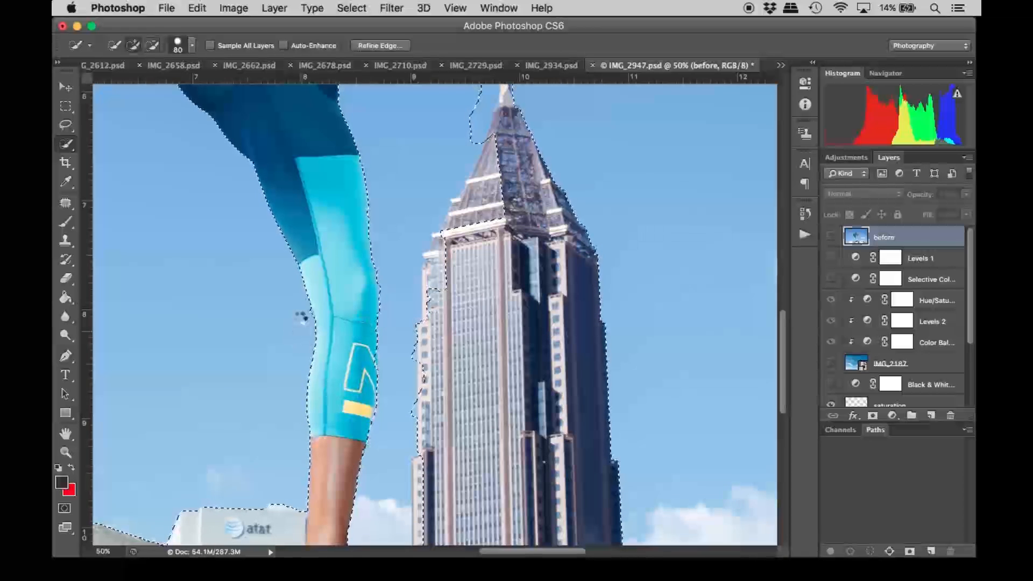
{"action": "key", "text": "alt"}
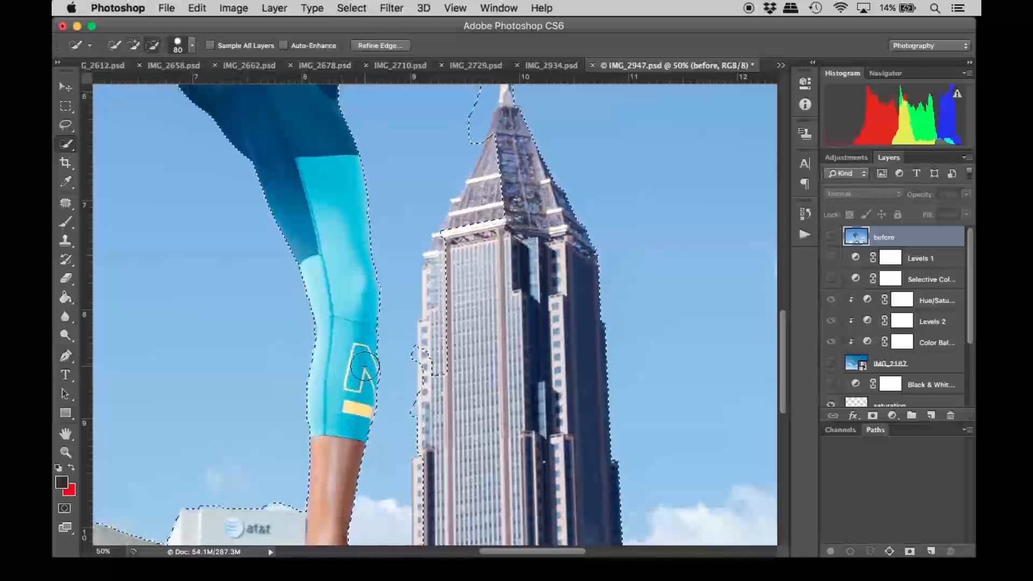
{"action": "left_click", "coordinate": [396, 290]}
{"action": "key", "text": "alt"}
{"action": "key", "text": "alt"}
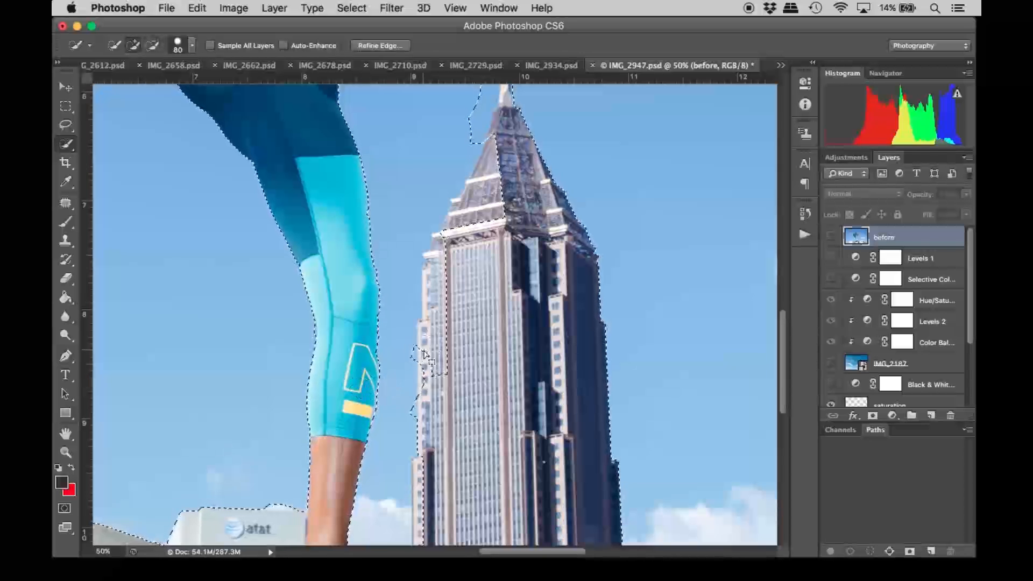
Subtract the lower left edge of the skyscraper from the selection with the Polygonal Lasso
{"action": "key", "text": "l"}
{"action": "scroll", "coordinate": [425, 355], "scroll_direction": "down", "scroll_amount": 5}
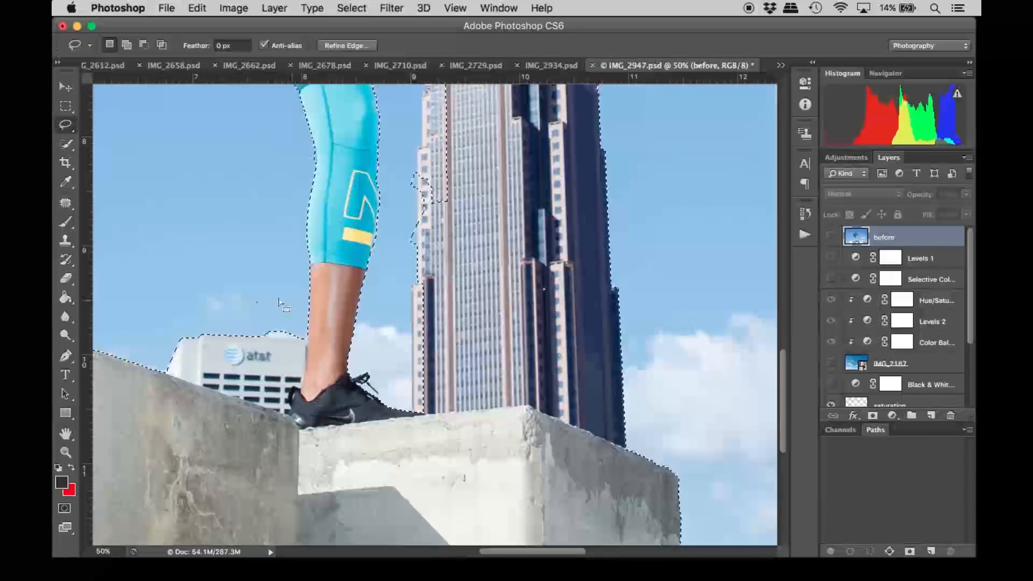
{"action": "left_click", "coordinate": [64, 127], "text": "alt"}
{"action": "key", "text": "alt"}
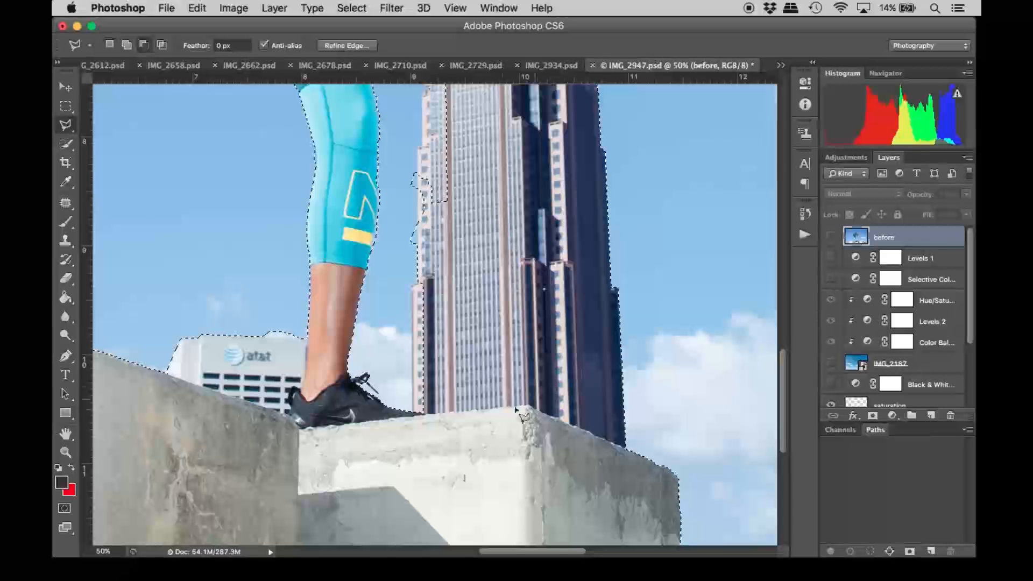
{"action": "left_click", "coordinate": [413, 415], "text": "alt"}
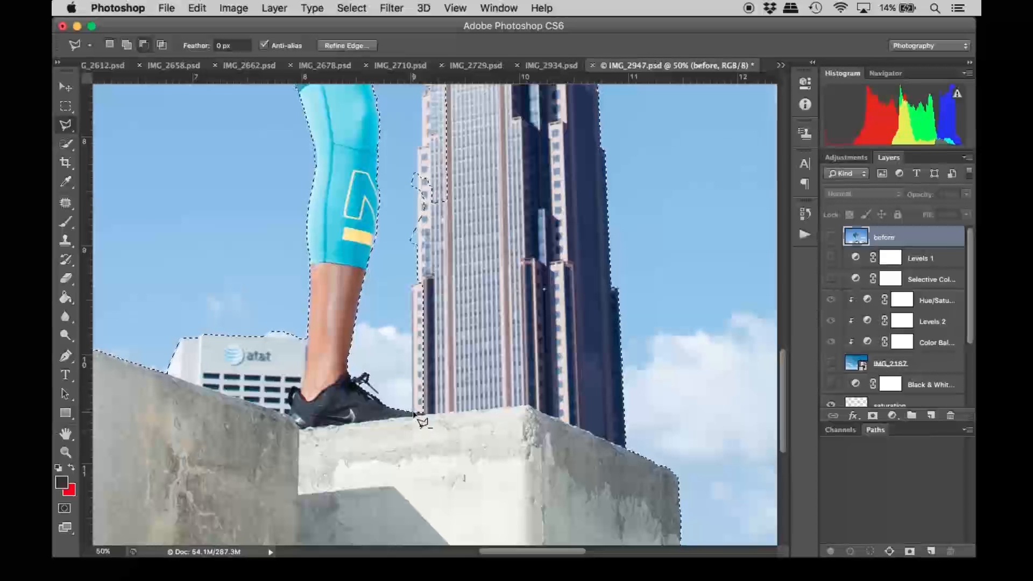
{"action": "left_click", "coordinate": [414, 284]}
{"action": "double_click", "coordinate": [430, 230]}
{"action": "left_click", "coordinate": [417, 217], "text": "alt"}
{"action": "double_click", "coordinate": [392, 223]}
Add the missed patch of sky between the standing calf and the skyscraper's left edge to the selection
{"action": "left_click", "coordinate": [416, 174], "text": "shift"}
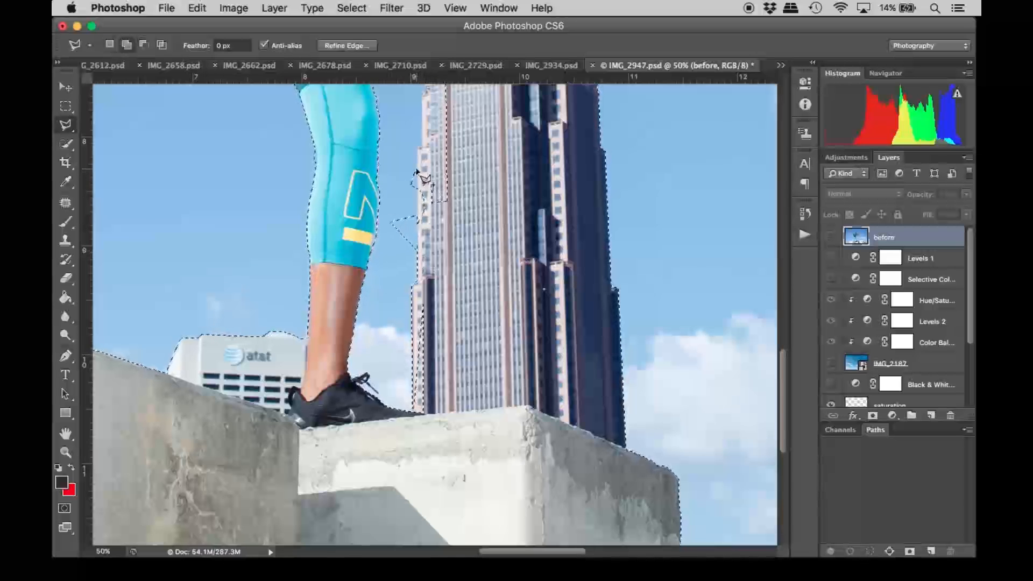
{"action": "left_click", "coordinate": [417, 258]}
{"action": "left_click", "coordinate": [399, 264]}
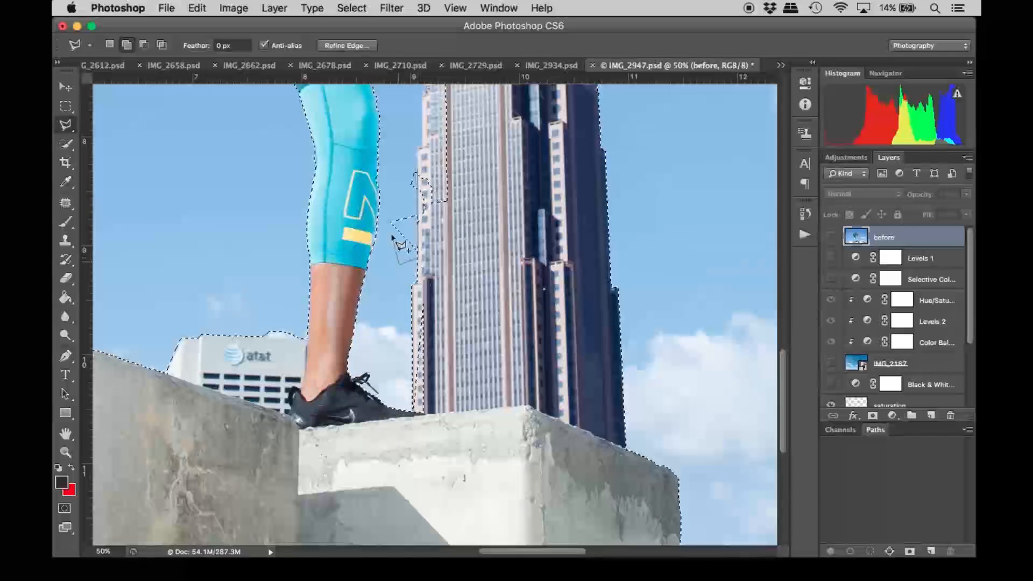
{"action": "double_click", "coordinate": [395, 198]}
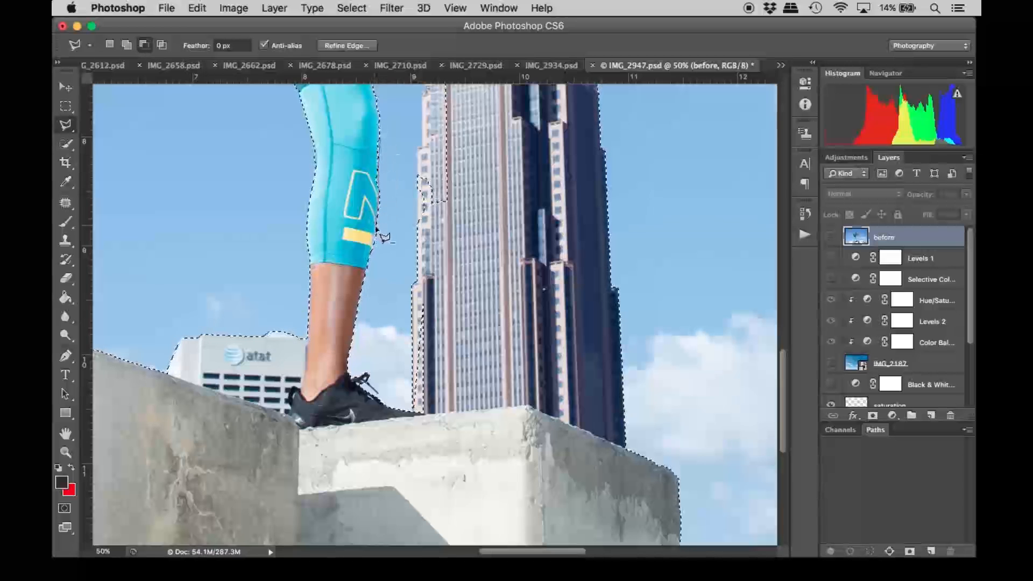
{"action": "key", "text": "shift"}
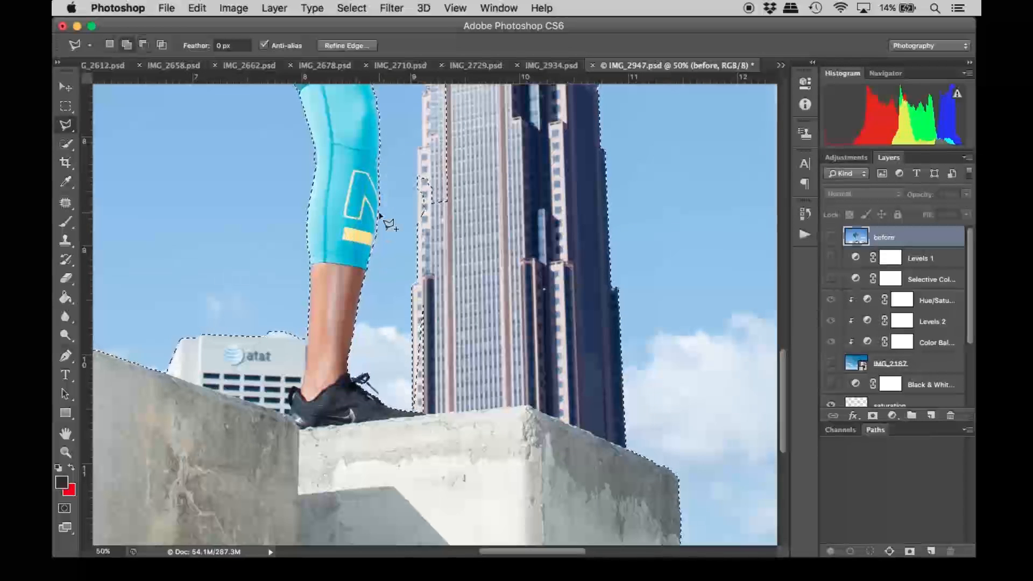
Subtract the skyscraper's upper left facade and stepped crown from the selection, following its outline up to the spire
{"action": "scroll", "coordinate": [405, 214], "scroll_direction": "up", "scroll_amount": 3}
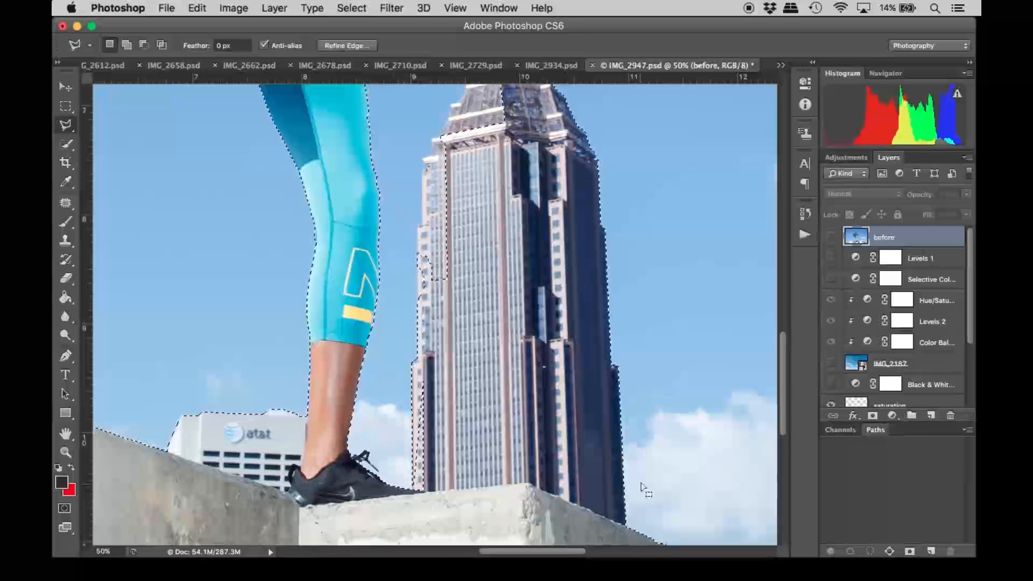
{"action": "scroll", "coordinate": [640, 493], "scroll_direction": "up", "scroll_amount": 5}
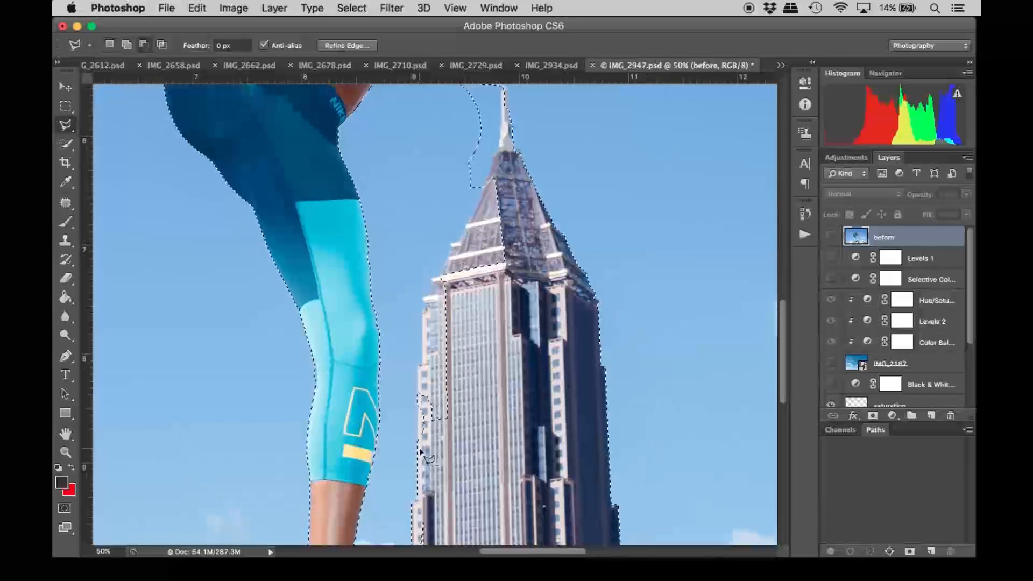
{"action": "left_click", "coordinate": [418, 368]}
{"action": "double_click", "coordinate": [448, 371]}
{"action": "left_click", "coordinate": [468, 362], "text": "alt"}
{"action": "left_click", "coordinate": [455, 428]}
{"action": "left_click", "coordinate": [428, 429]}
{"action": "left_click", "coordinate": [417, 366]}
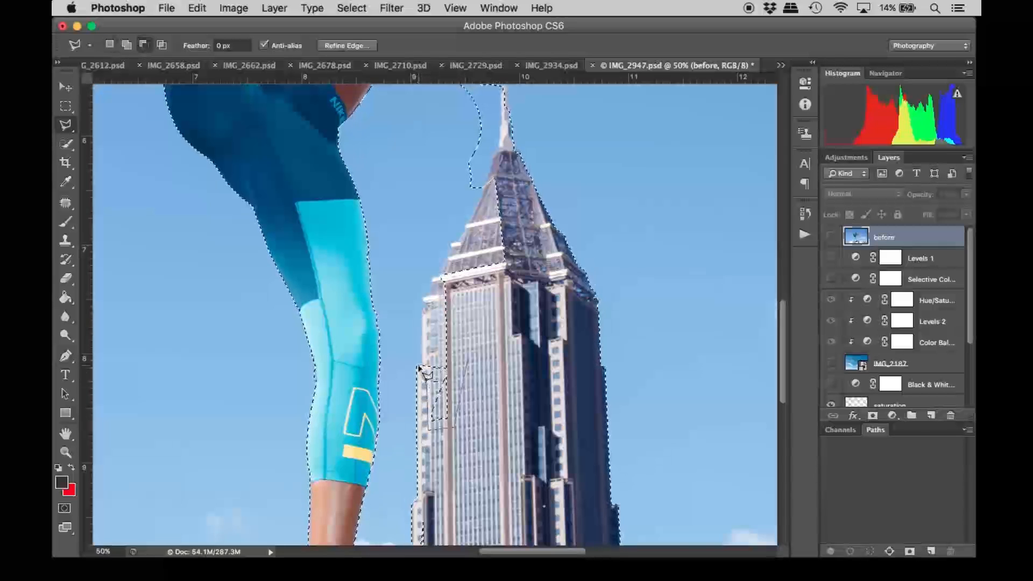
{"action": "left_click", "coordinate": [425, 299]}
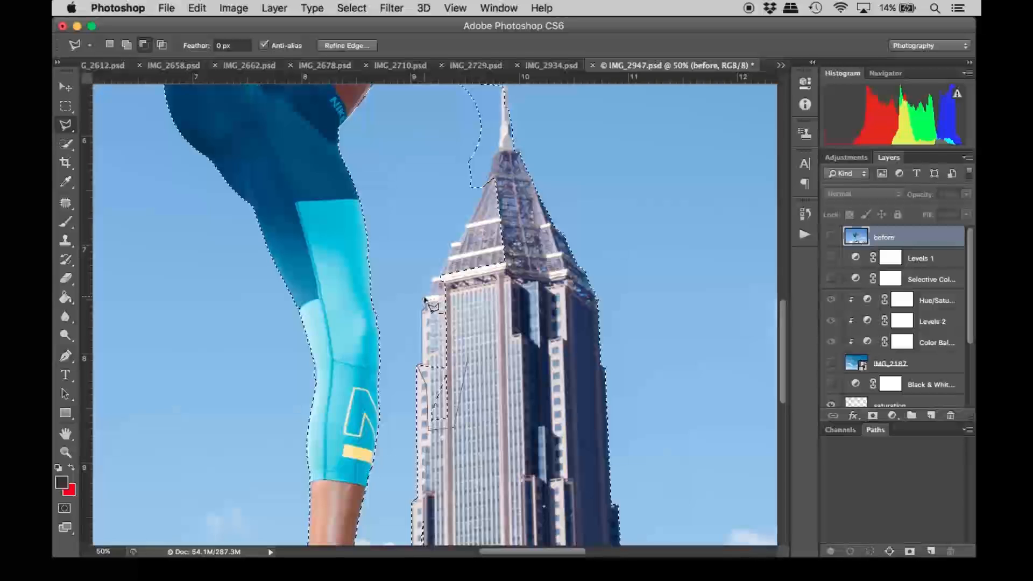
{"action": "left_click", "coordinate": [440, 278]}
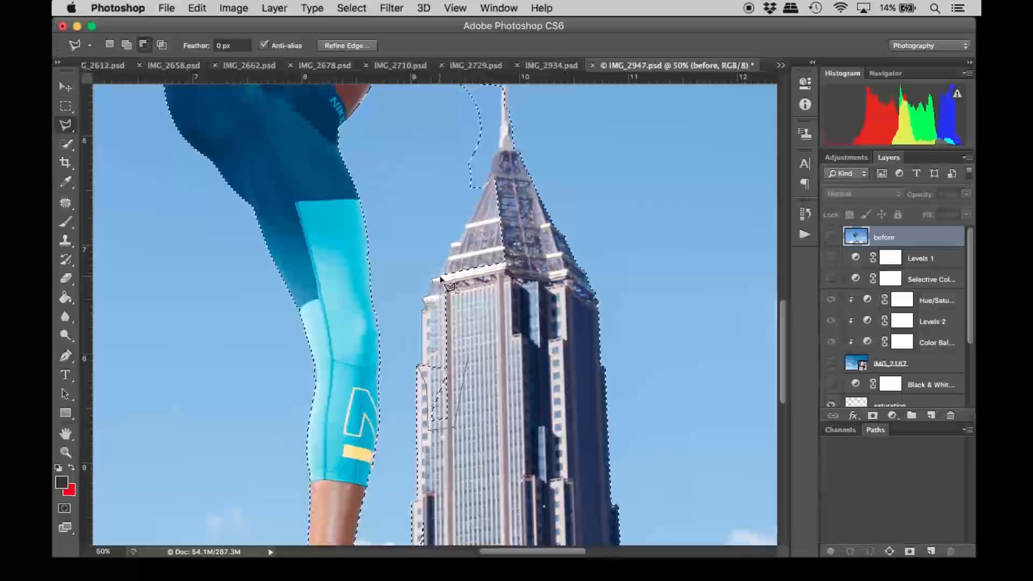
{"action": "left_click", "coordinate": [452, 246]}
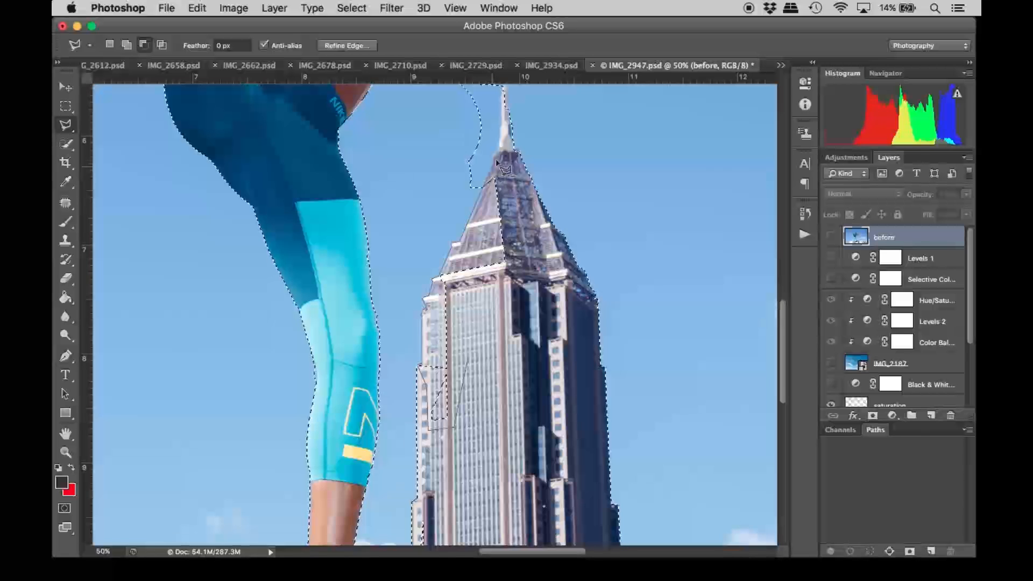
{"action": "scroll", "coordinate": [531, 289], "scroll_direction": "up", "scroll_amount": 5}
{"action": "left_click", "coordinate": [502, 248], "text": "alt"}
{"action": "left_click", "coordinate": [458, 284], "text": "alt"}
{"action": "left_click", "coordinate": [444, 240], "text": "alt"}
{"action": "left_click", "coordinate": [502, 249], "text": "alt"}
Add the unselected sky between the spire's left edge and the woman's braid to the selection
{"action": "left_click", "coordinate": [509, 239], "text": "shift"}
{"action": "left_click", "coordinate": [504, 263]}
{"action": "left_click", "coordinate": [503, 295]}
{"action": "left_click", "coordinate": [502, 323]}
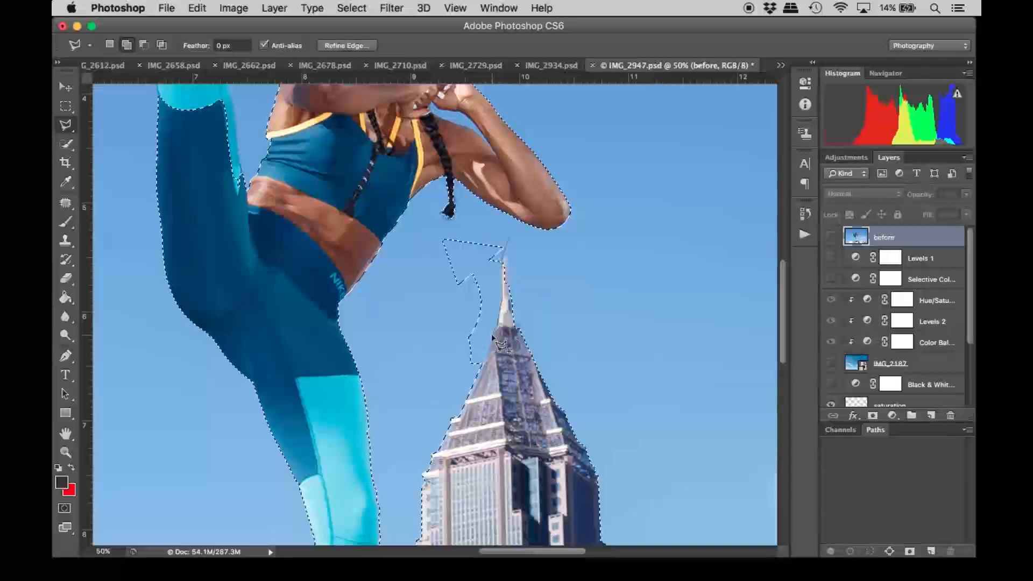
{"action": "left_click", "coordinate": [429, 225]}
{"action": "left_click", "coordinate": [508, 239]}
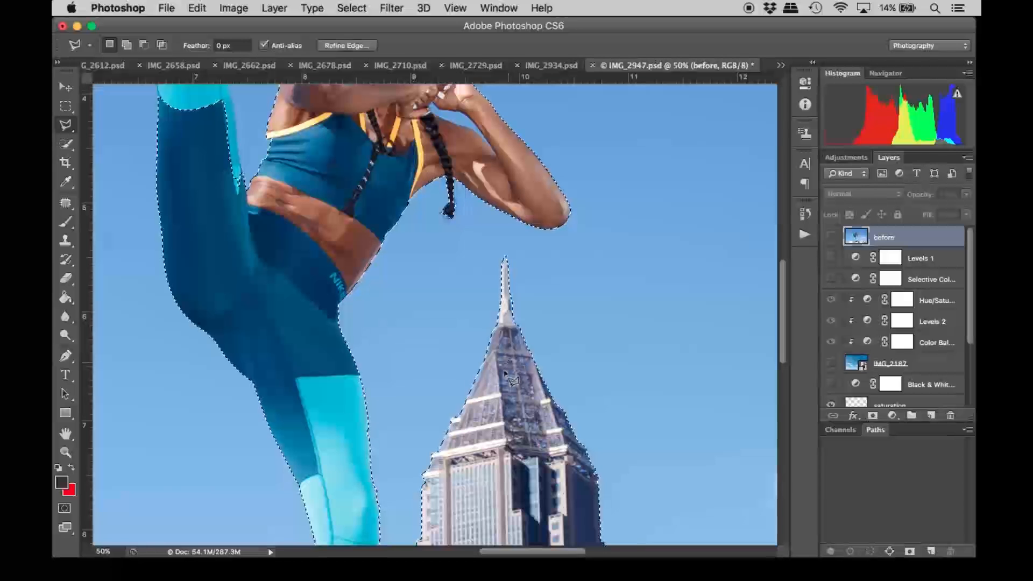
Subtract the light teal legging section of the raised leg from the selection
{"action": "scroll", "coordinate": [217, 297], "scroll_direction": "up", "scroll_amount": 5}
{"action": "scroll", "coordinate": [217, 298], "scroll_direction": "up", "scroll_amount": 3}
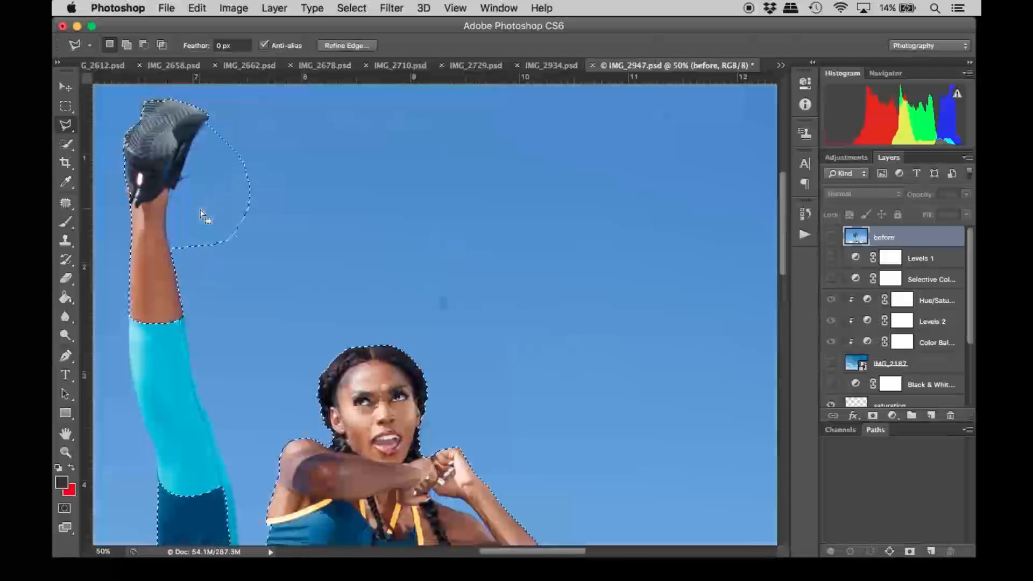
{"action": "key", "text": "alt"}
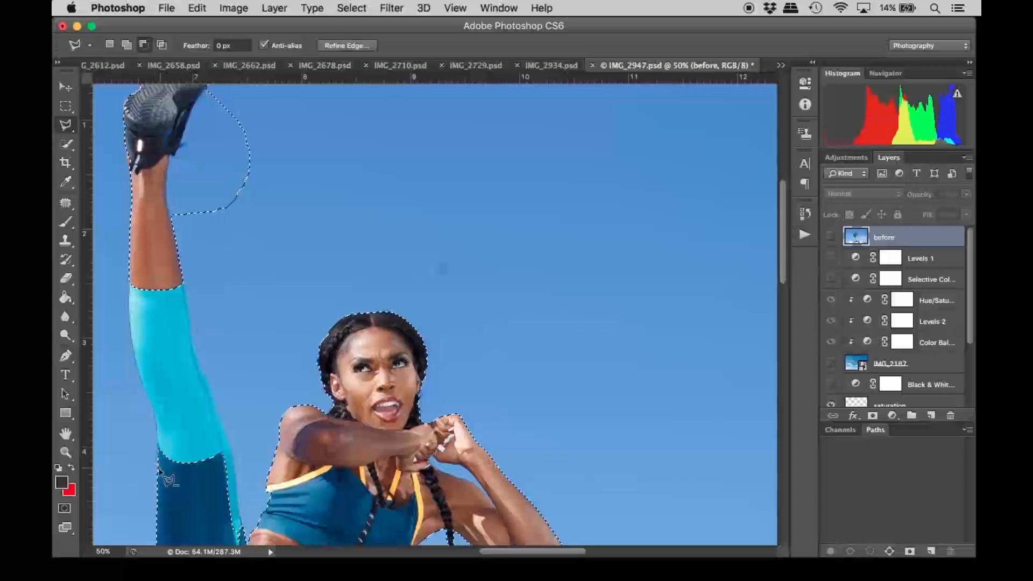
{"action": "scroll", "coordinate": [204, 521], "scroll_direction": "down", "scroll_amount": 1}
{"action": "left_click", "coordinate": [210, 524]}
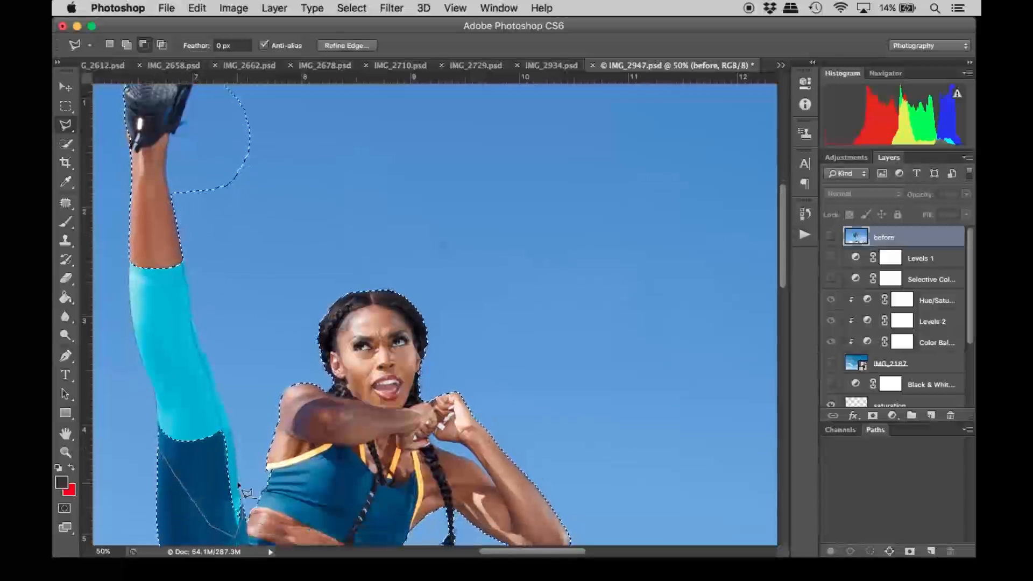
{"action": "left_click", "coordinate": [220, 419]}
{"action": "double_click", "coordinate": [187, 341]}
{"action": "left_click", "coordinate": [174, 225], "text": "alt"}
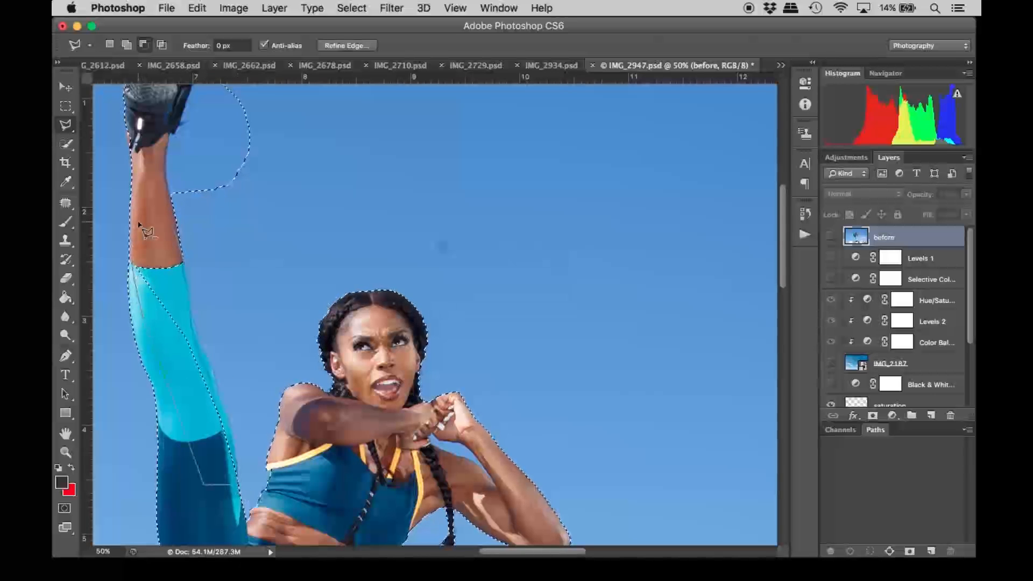
{"action": "scroll", "coordinate": [139, 225], "scroll_direction": "down", "scroll_amount": 3}
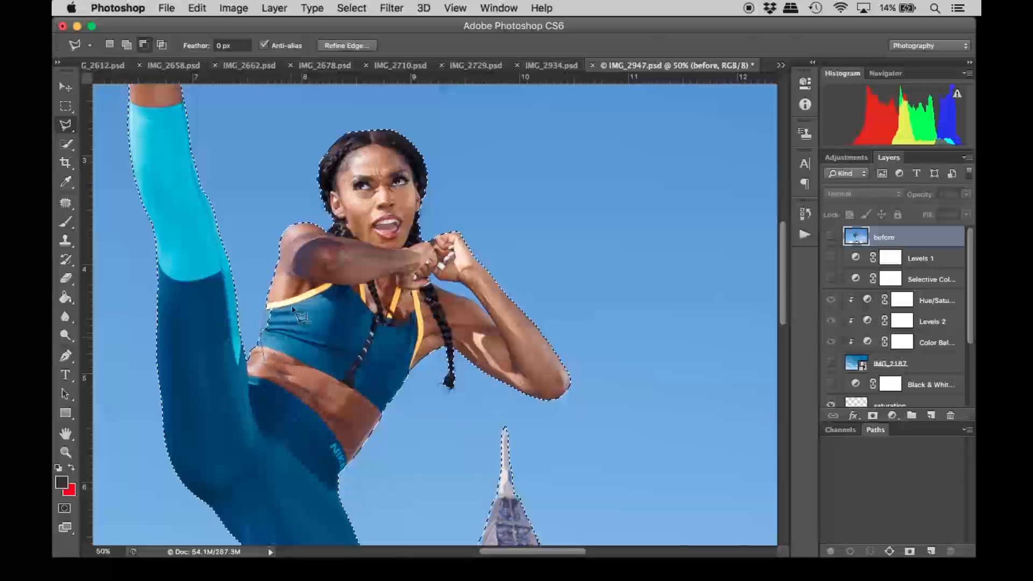
Add the rounded area of sky beside the raised shoe and ankle to the selection
{"action": "scroll", "coordinate": [291, 312], "scroll_direction": "up", "scroll_amount": 6}
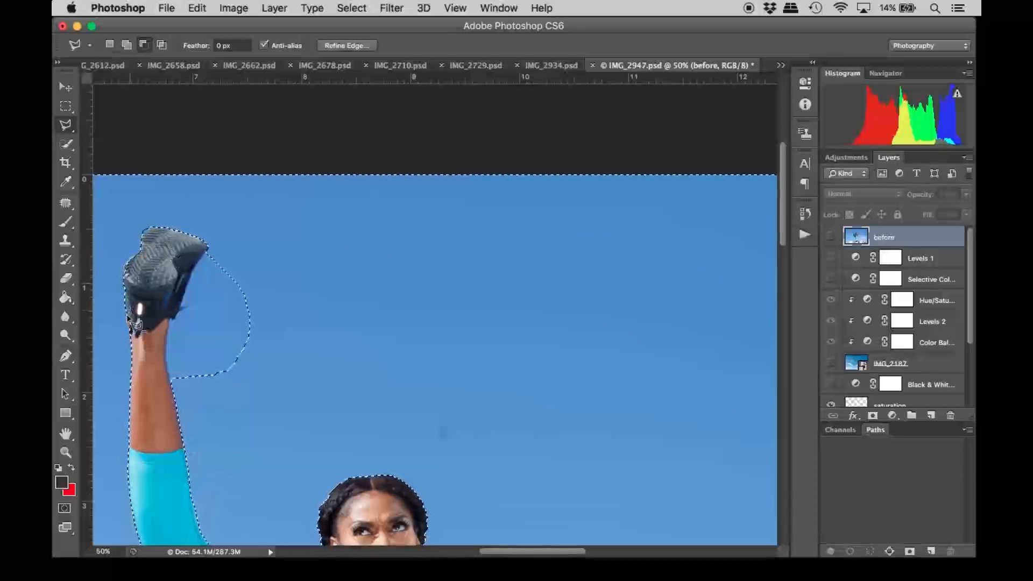
{"action": "key", "text": "shift"}
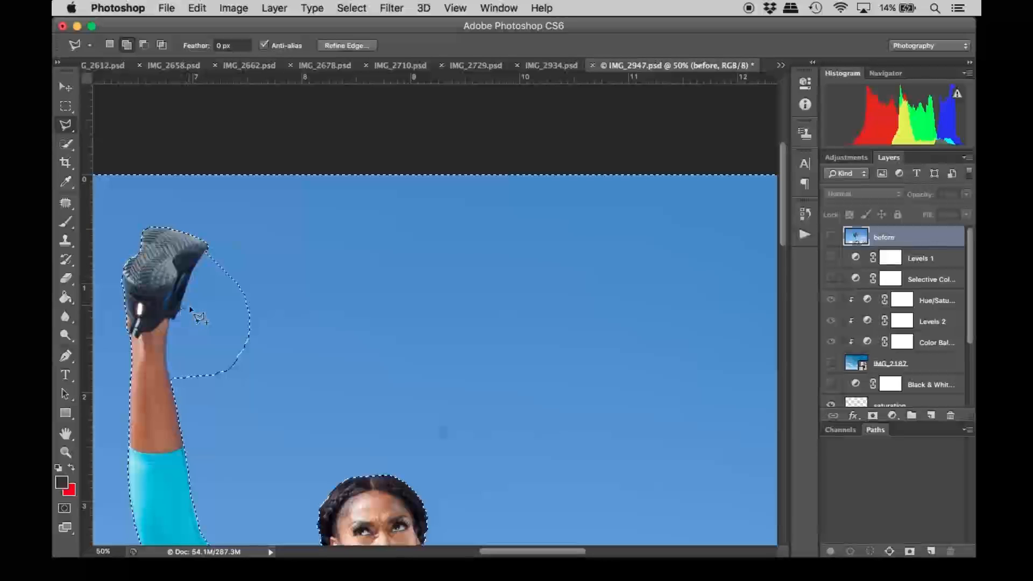
{"action": "key", "text": "super+d"}
{"action": "left_click", "coordinate": [644, 223]}
{"action": "key", "text": "super+z"}
{"action": "key", "text": "shift"}
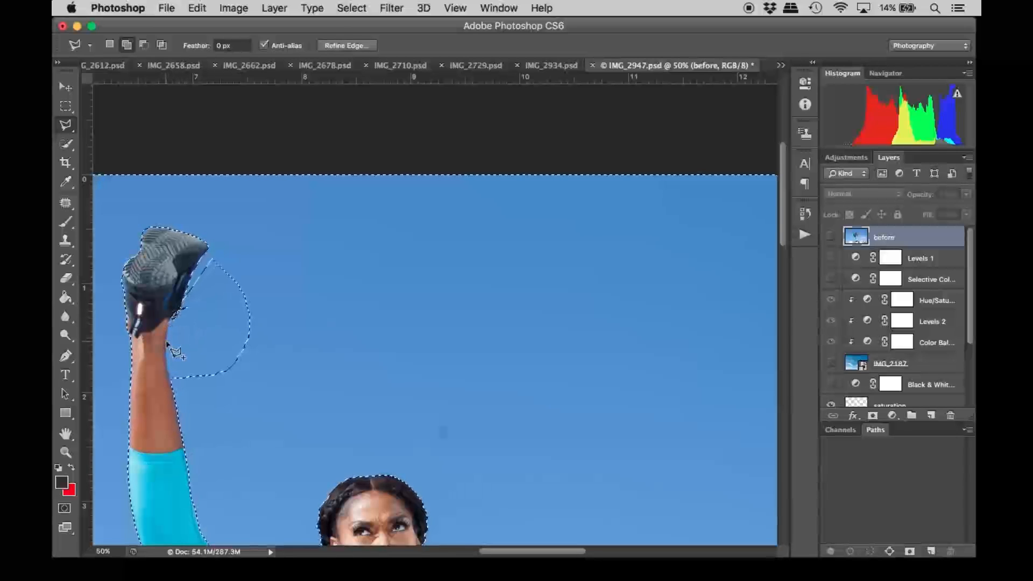
{"action": "left_click", "coordinate": [170, 374]}
{"action": "left_click", "coordinate": [252, 428]}
{"action": "double_click", "coordinate": [327, 263]}
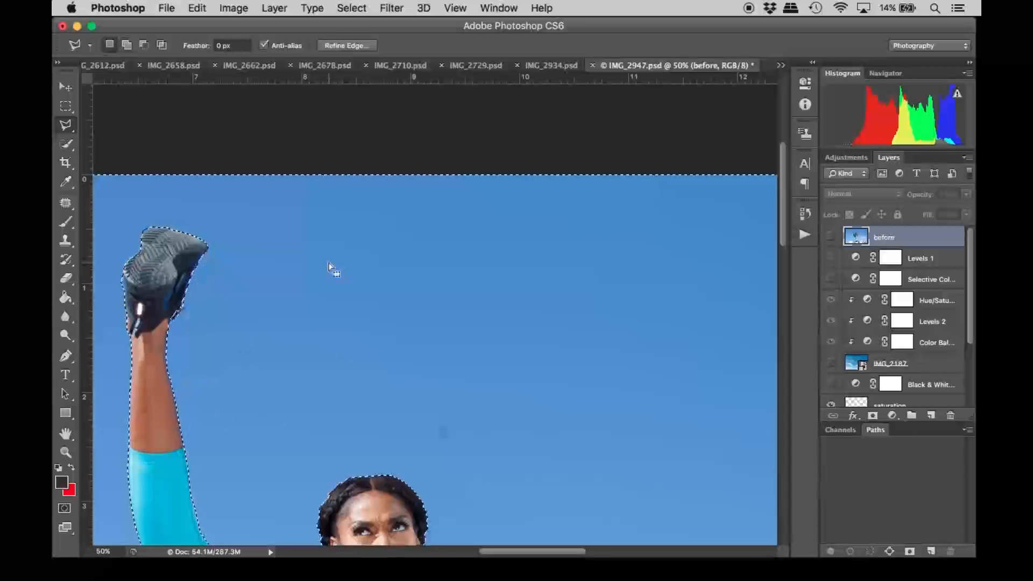
Try subtracting a small patch beside the raised shoe's laces from the selection, and undo it
{"action": "key", "text": "alt"}
{"action": "left_click", "coordinate": [172, 318], "text": "alt"}
{"action": "left_click", "coordinate": [184, 330]}
{"action": "left_click", "coordinate": [205, 326]}
{"action": "double_click", "coordinate": [206, 304]}
{"action": "key", "text": "shift"}
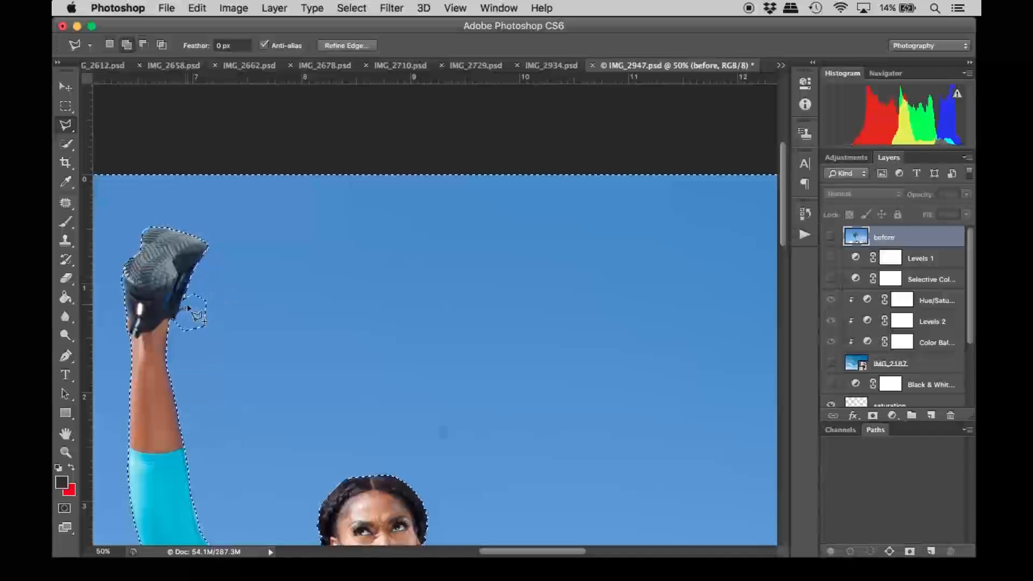
{"action": "key", "text": "super+z"}
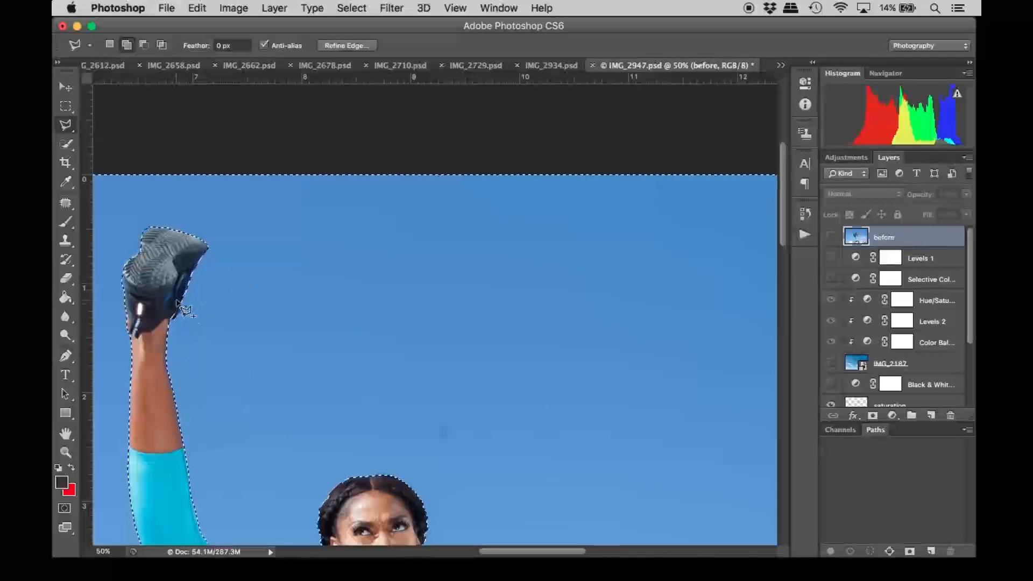
{"action": "key", "text": "alt"}
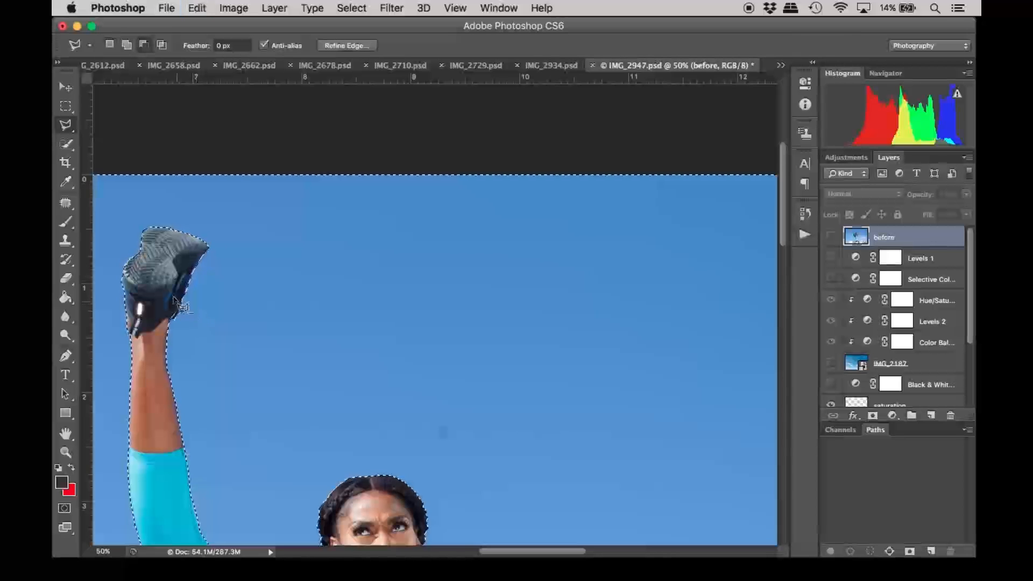
{"action": "key", "text": "shift"}
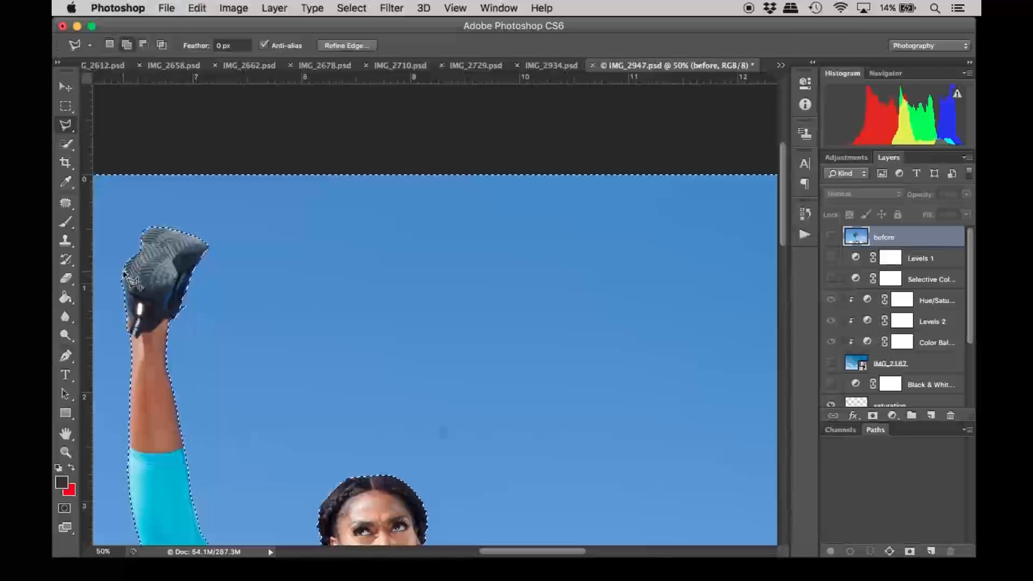
Subtract the remaining strip along the skyscraper's lower left side, down to the concrete block, from the selection
{"action": "scroll", "coordinate": [185, 272], "scroll_direction": "down", "scroll_amount": 15}
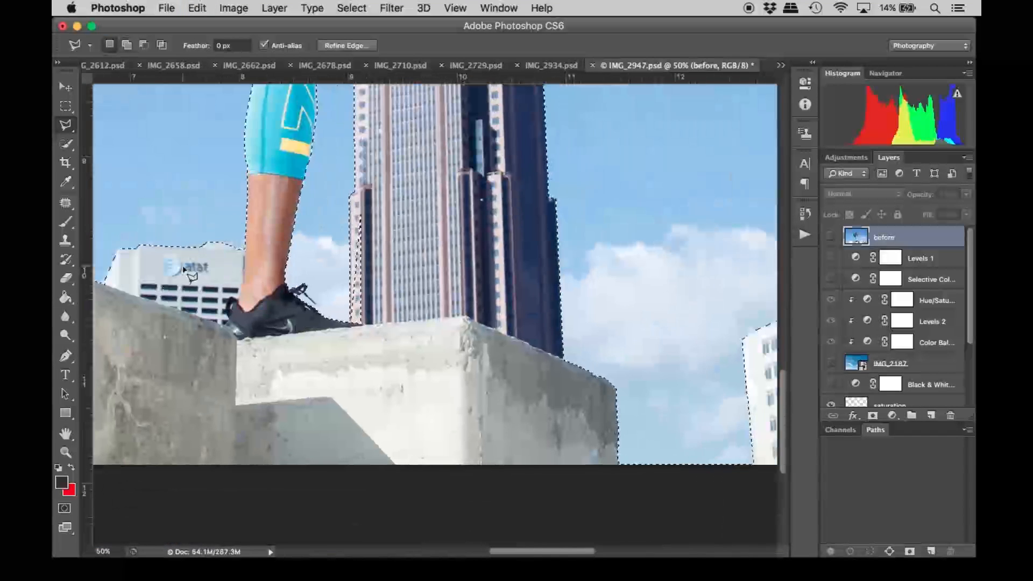
{"action": "left_click", "coordinate": [407, 190], "text": "alt"}
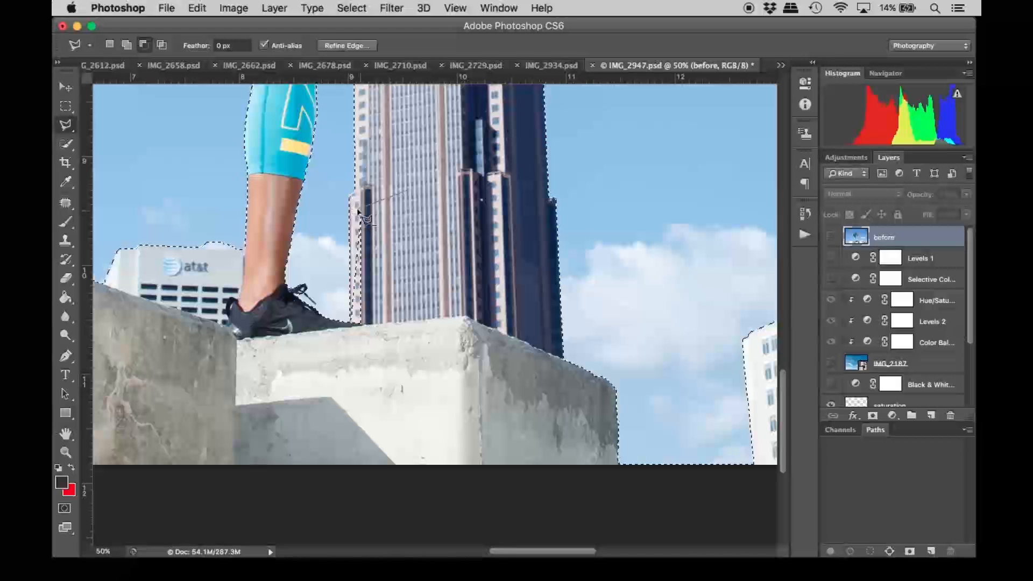
{"action": "left_click", "coordinate": [350, 332]}
{"action": "left_click", "coordinate": [369, 348]}
{"action": "left_click", "coordinate": [410, 310]}
{"action": "double_click", "coordinate": [417, 214]}
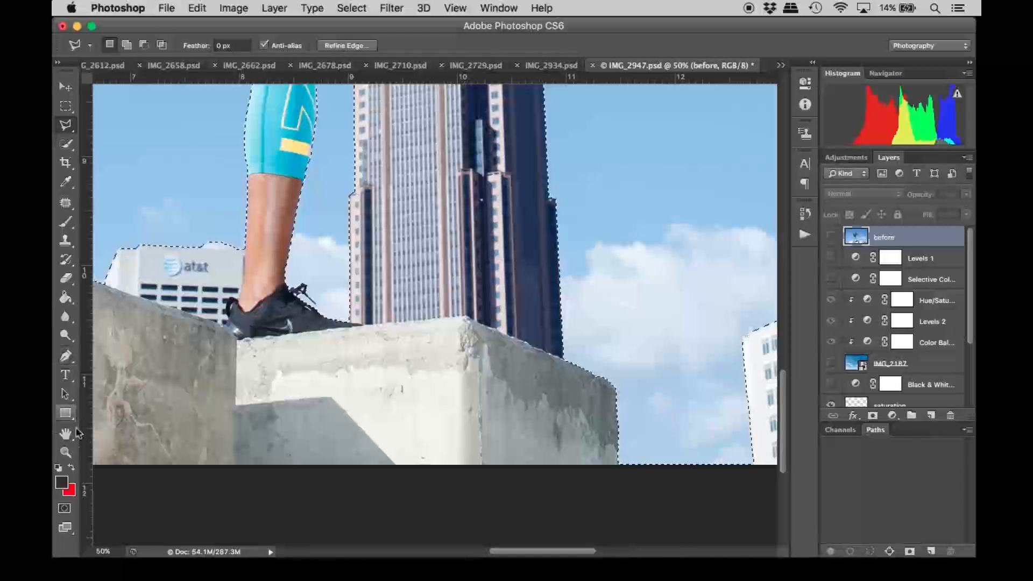
Fit the whole photo on screen, show the IMG_2187 sky layer, and add a layer mask to it from the selection
{"action": "left_click", "coordinate": [65, 452]}
{"action": "right_click", "coordinate": [252, 332]}
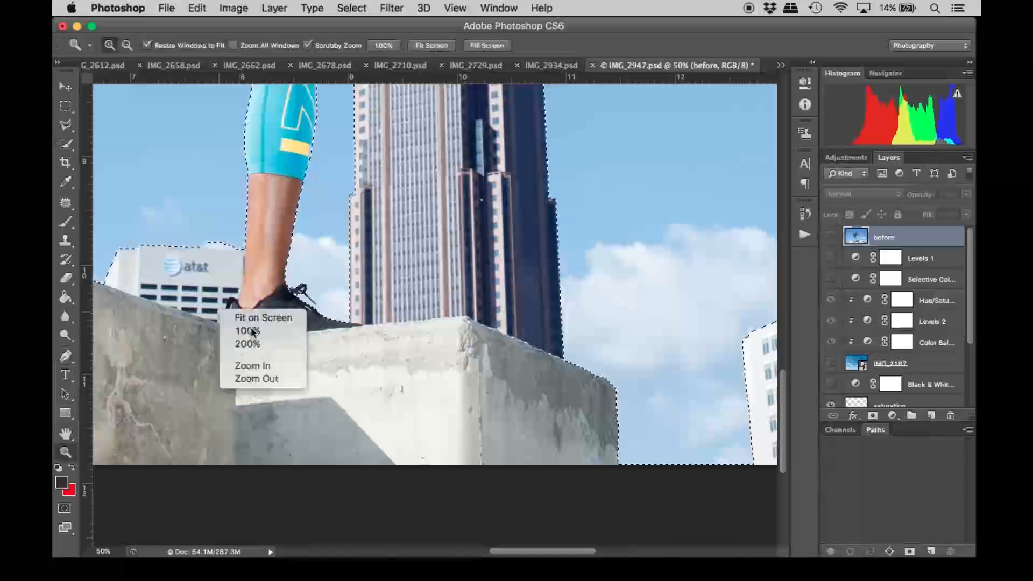
{"action": "left_click", "coordinate": [272, 346]}
{"action": "right_click", "coordinate": [258, 325]}
{"action": "left_click", "coordinate": [258, 324]}
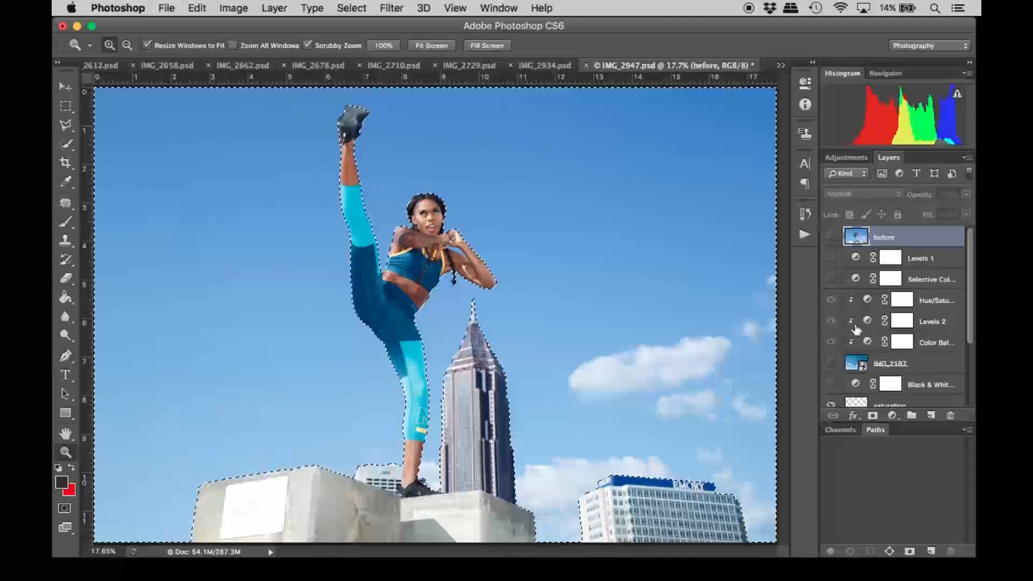
{"action": "left_click", "coordinate": [830, 363]}
{"action": "left_click", "coordinate": [902, 371]}
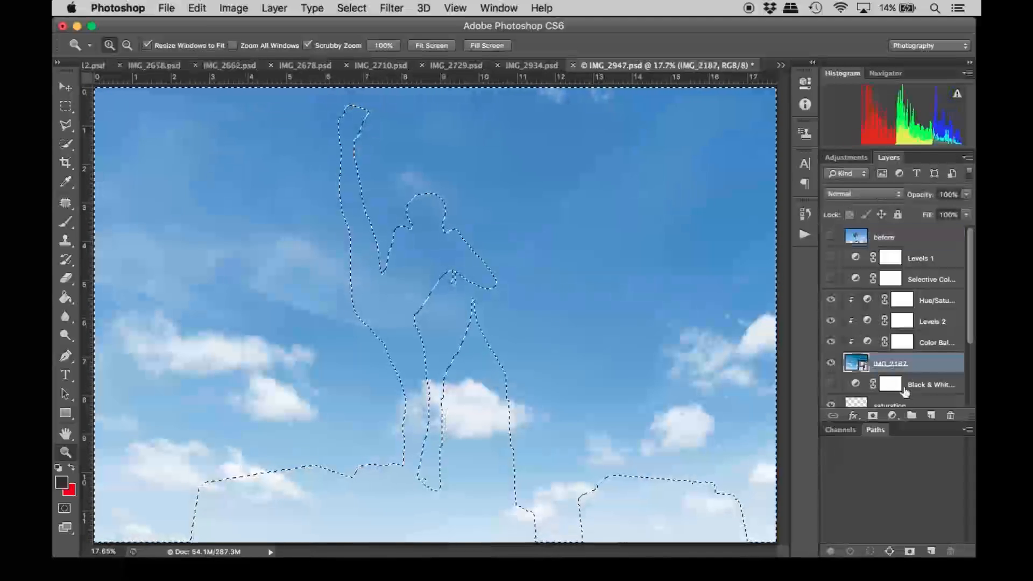
{"action": "left_click", "coordinate": [873, 415]}
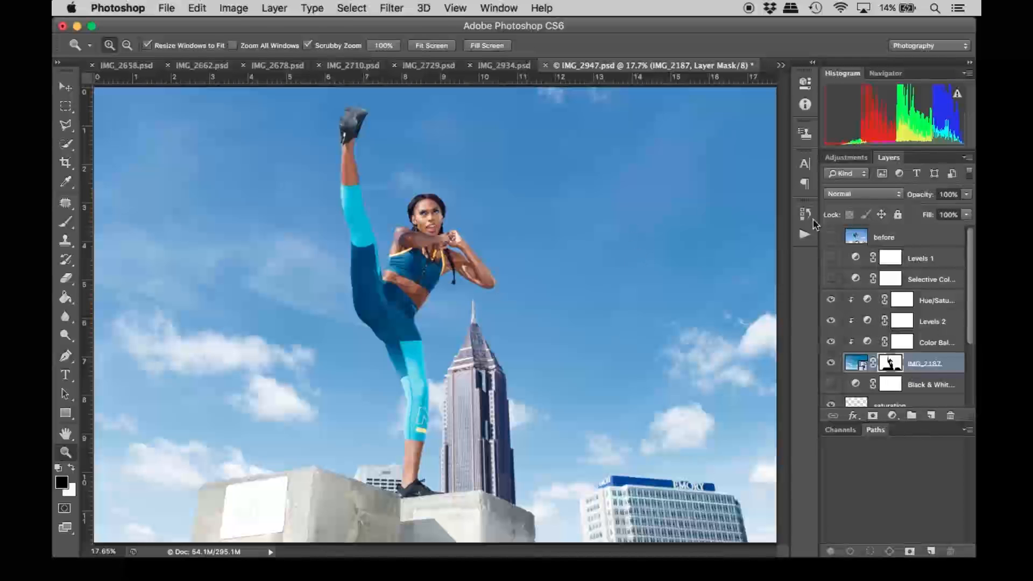
Compare the original and replaced skies by repeatedly toggling the visibility of the "before" layer
{"action": "left_click", "coordinate": [832, 238]}
{"action": "left_click", "coordinate": [833, 238]}
{"action": "left_click", "coordinate": [833, 238]}
{"action": "left_click", "coordinate": [832, 238]}
{"action": "left_click", "coordinate": [832, 238]}
{"action": "left_click", "coordinate": [832, 238]}
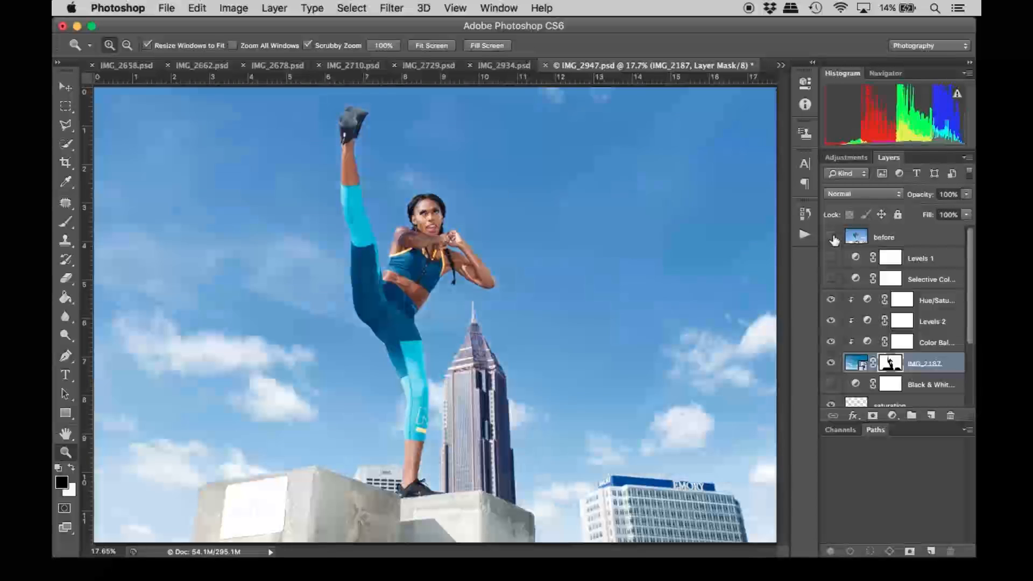
{"action": "left_click", "coordinate": [833, 238]}
{"action": "left_click", "coordinate": [833, 237]}
{"action": "left_click", "coordinate": [832, 238]}
{"action": "left_click", "coordinate": [833, 238]}
{"action": "left_click", "coordinate": [832, 238]}
{"action": "left_click", "coordinate": [832, 238]}
{"action": "left_click", "coordinate": [832, 237]}
{"action": "left_click", "coordinate": [833, 238]}
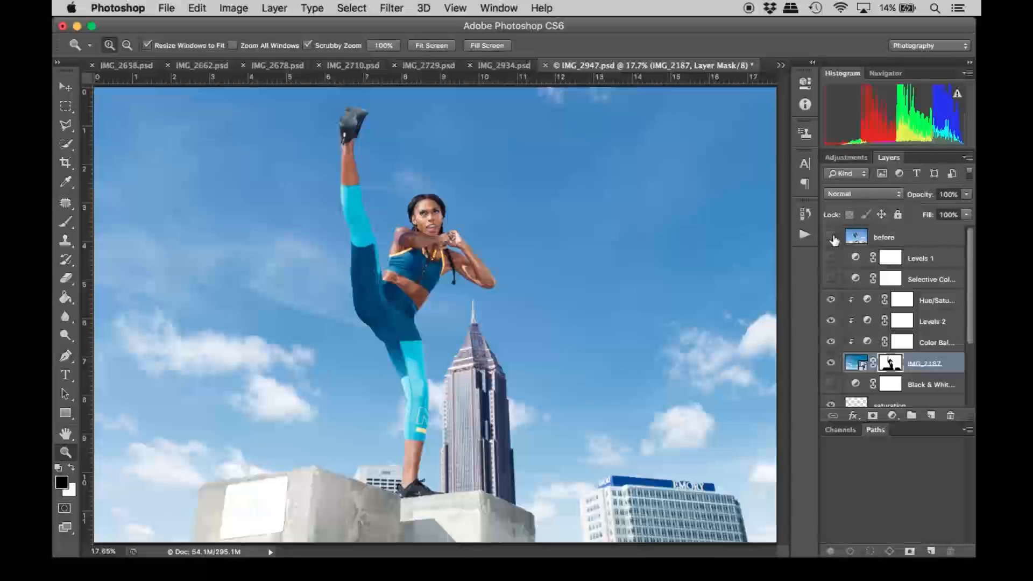
{"action": "left_click", "coordinate": [832, 238]}
{"action": "left_click", "coordinate": [832, 238]}
{"action": "left_click", "coordinate": [833, 238]}
{"action": "left_click", "coordinate": [832, 237]}
{"action": "left_click", "coordinate": [833, 238]}
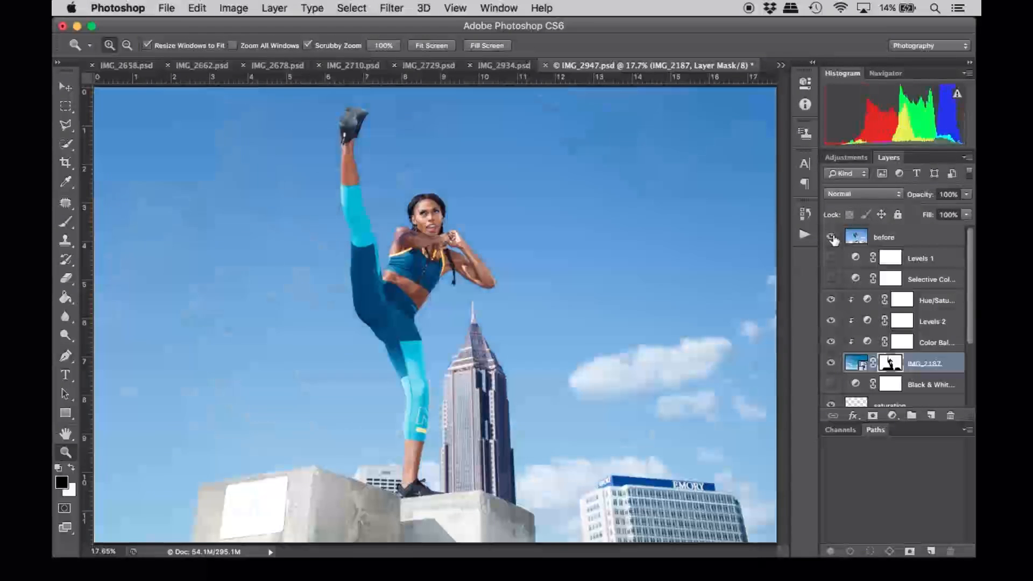